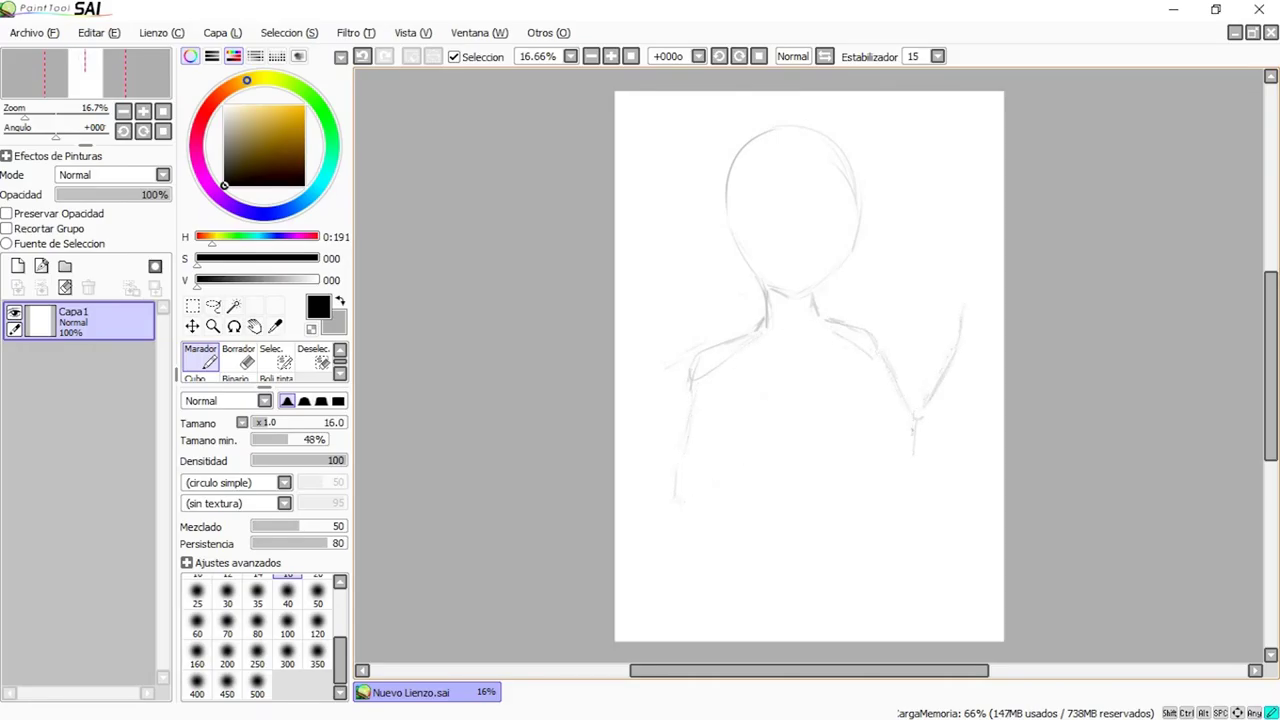
Select the whole figure sketch, shift it slightly to the left on the canvas, and deselect it.
{"action": "left_click", "coordinate": [193, 305]}
{"action": "mouse_move", "coordinate": [628, 117]}
{"action": "left_mouse_down"}
{"action": "mouse_move", "coordinate": [918, 547]}
{"action": "mouse_move", "coordinate": [994, 574]}
{"action": "left_mouse_up"}
{"action": "left_click_drag", "start_coordinate": [810, 350], "coordinate": [778, 352], "text": "ctrl"}
{"action": "key", "text": "ctrl+d"}
Sketch the torso sides, the raised forearm and the lowered arm with the Marador brush at size 16.
{"action": "left_click", "coordinate": [200, 357]}
{"action": "mouse_move", "coordinate": [836, 445]}
{"action": "left_mouse_down"}
{"action": "mouse_move", "coordinate": [935, 437]}
{"action": "mouse_move", "coordinate": [972, 368]}
{"action": "left_mouse_up"}
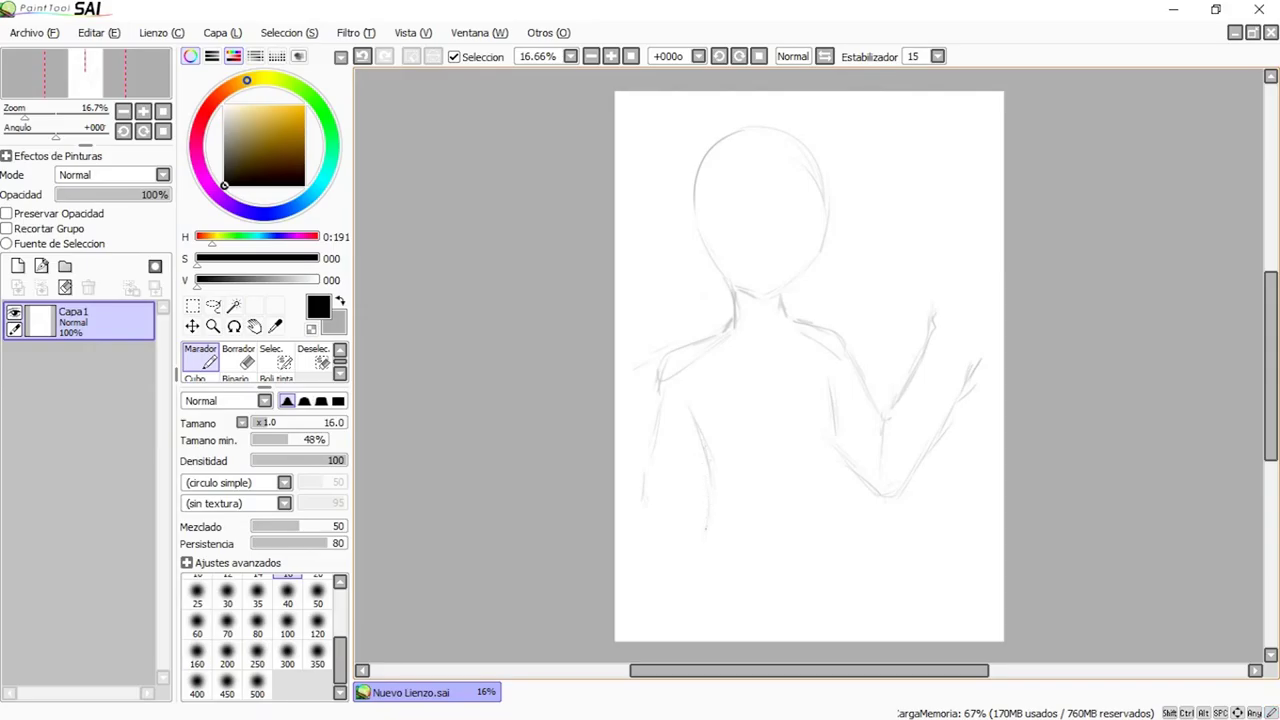
{"action": "left_click_drag", "start_coordinate": [836, 544], "coordinate": [839, 622]}
{"action": "left_click_drag", "start_coordinate": [835, 506], "coordinate": [840, 586]}
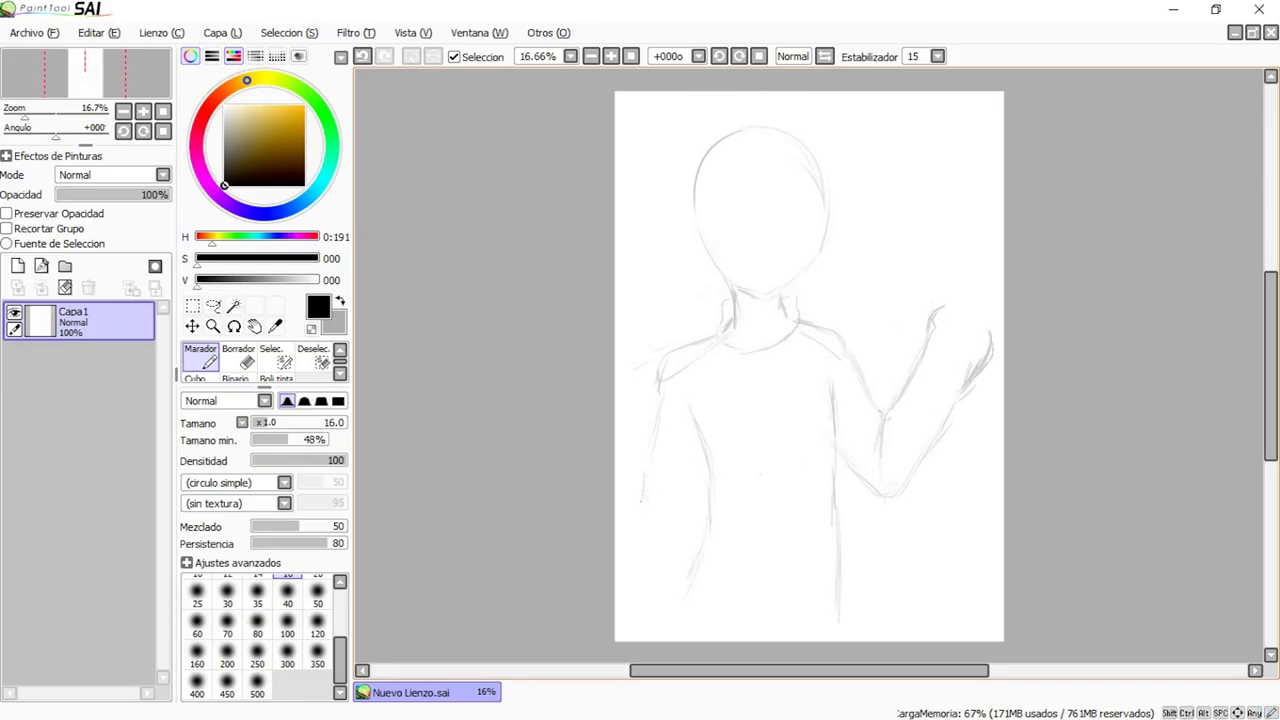
{"action": "left_click_drag", "start_coordinate": [690, 502], "coordinate": [661, 640]}
{"action": "left_click_drag", "start_coordinate": [632, 548], "coordinate": [615, 594]}
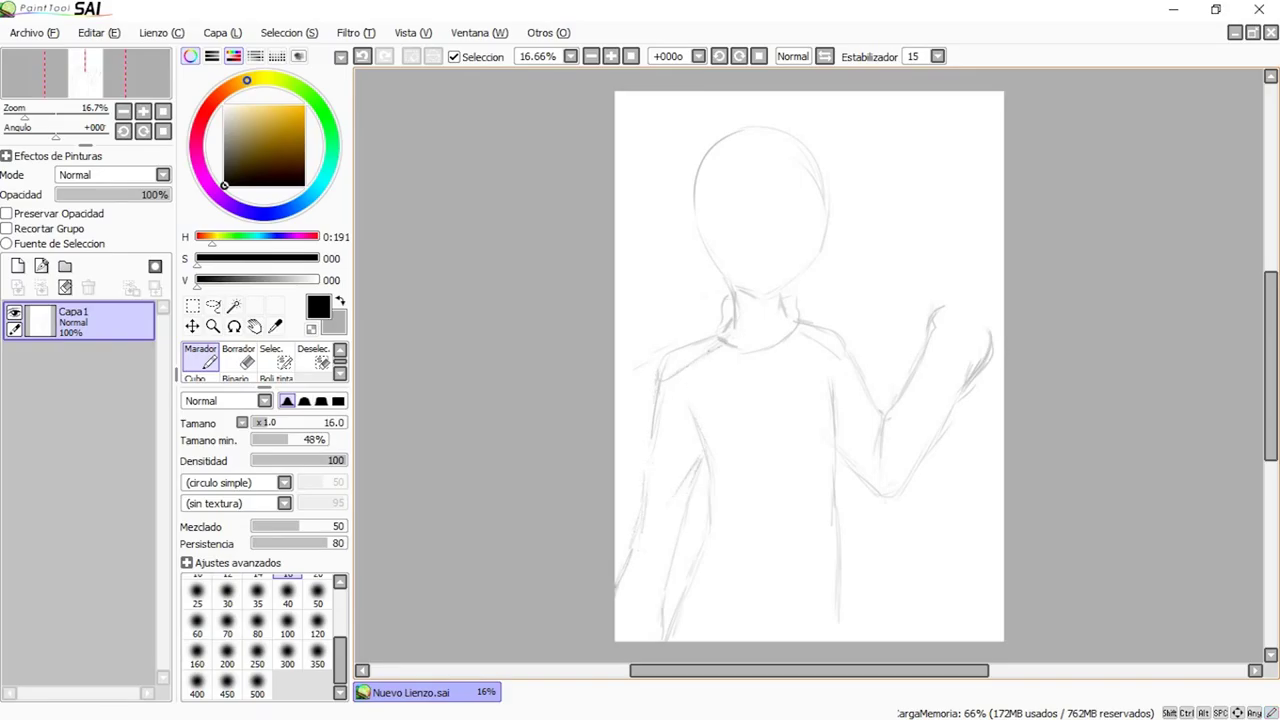
Clean up the neck lines, then draw the collar's upper edge, a narrow front placket below it and small waist marks.
{"action": "key", "text": "e"}
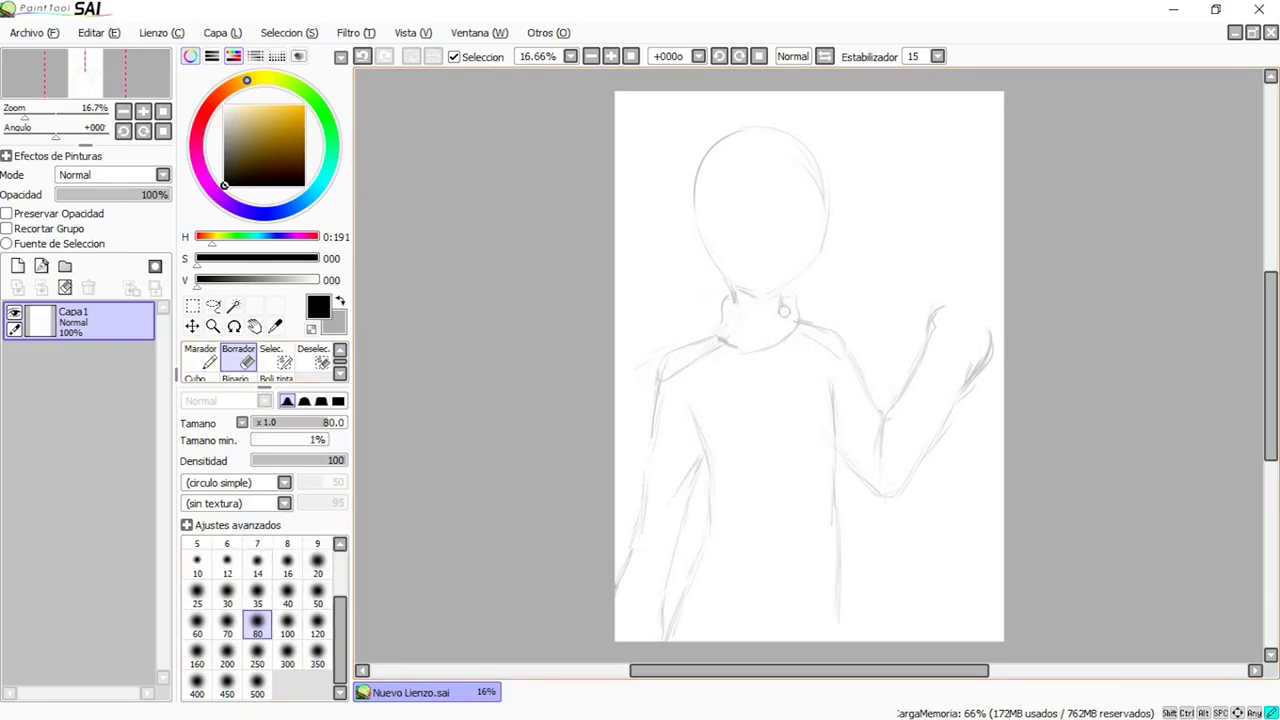
{"action": "left_click", "coordinate": [200, 356]}
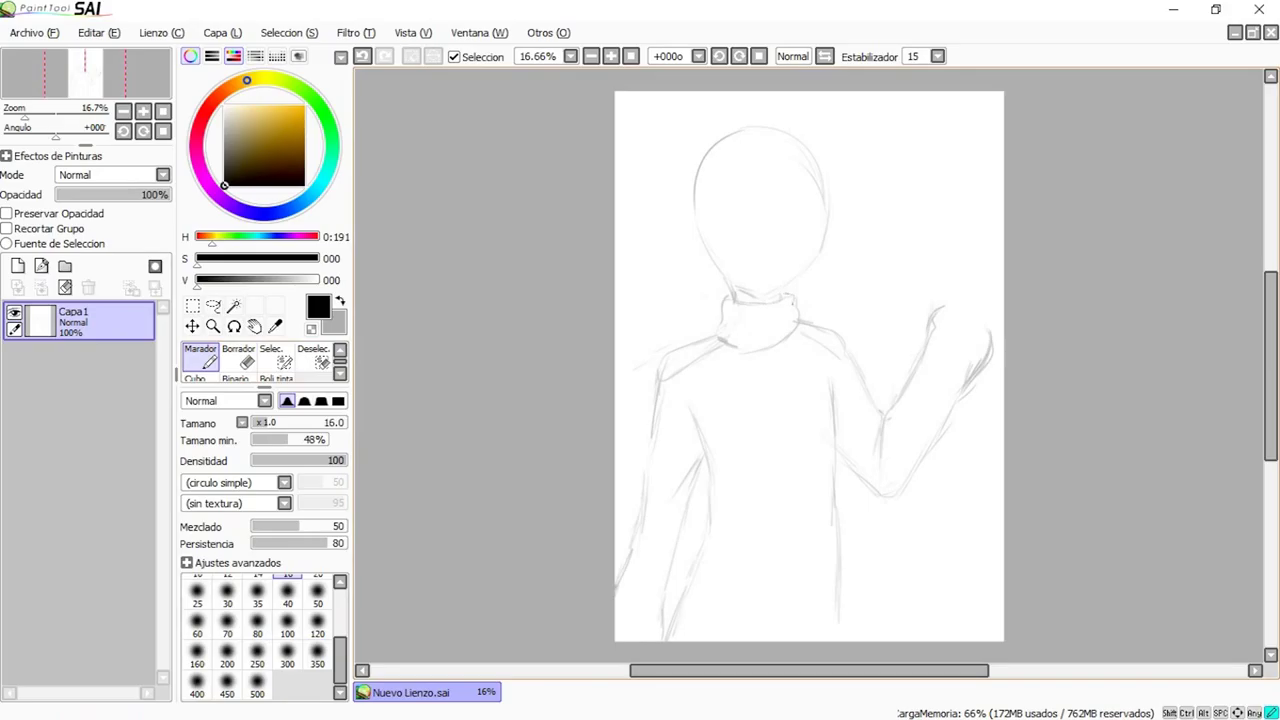
{"action": "left_click_drag", "start_coordinate": [757, 354], "coordinate": [768, 394]}
{"action": "left_click_drag", "start_coordinate": [710, 521], "coordinate": [706, 541]}
{"action": "left_click_drag", "start_coordinate": [833, 524], "coordinate": [832, 538]}
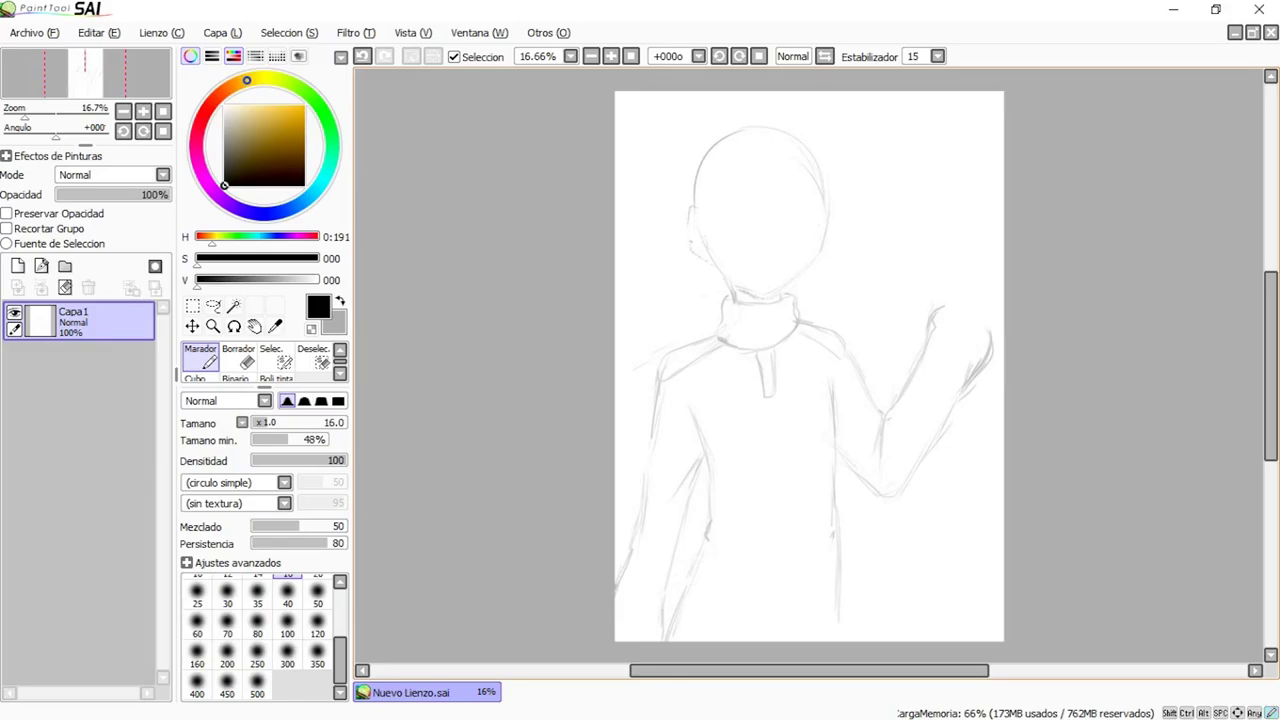
Sketch the raised hand with its cuff, and add pointed ears and a firmer jawline, using brush size 30.
{"action": "left_click_drag", "start_coordinate": [950, 301], "coordinate": [966, 308]}
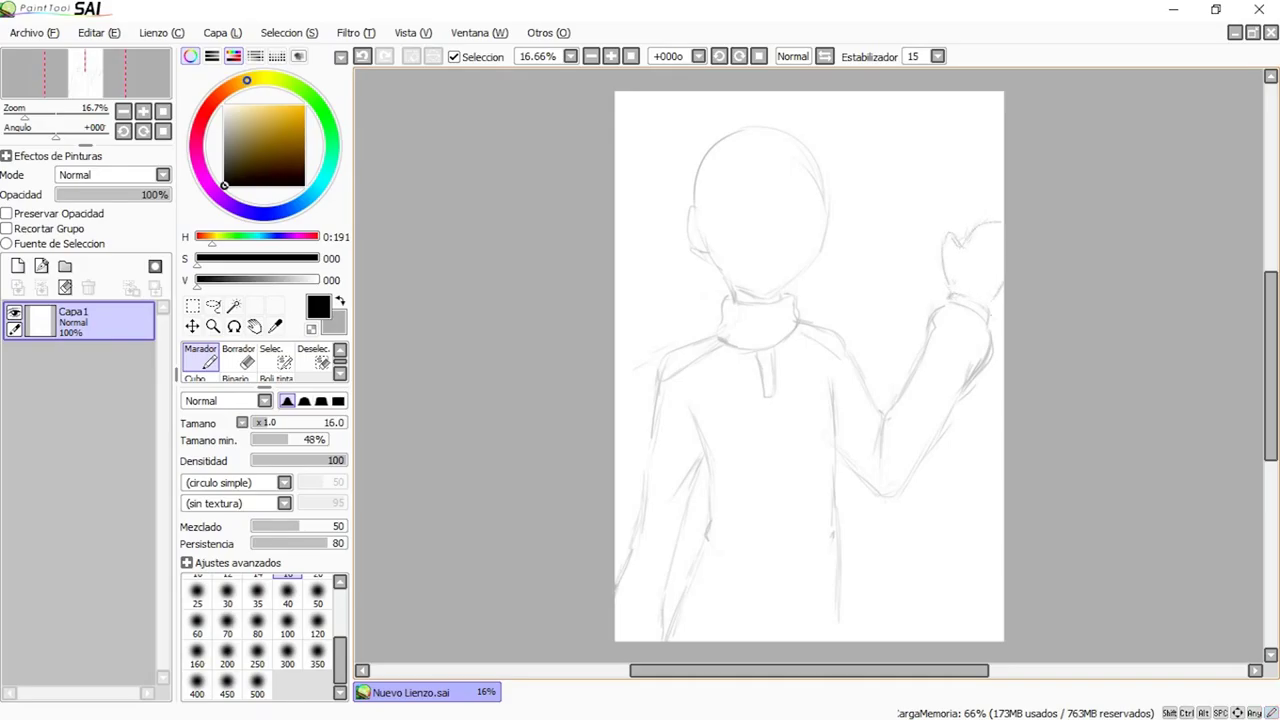
{"action": "mouse_move", "coordinate": [756, 297]}
{"action": "left_mouse_down"}
{"action": "mouse_move", "coordinate": [772, 295]}
{"action": "mouse_move", "coordinate": [820, 224]}
{"action": "left_mouse_up"}
{"action": "key", "text": "e"}
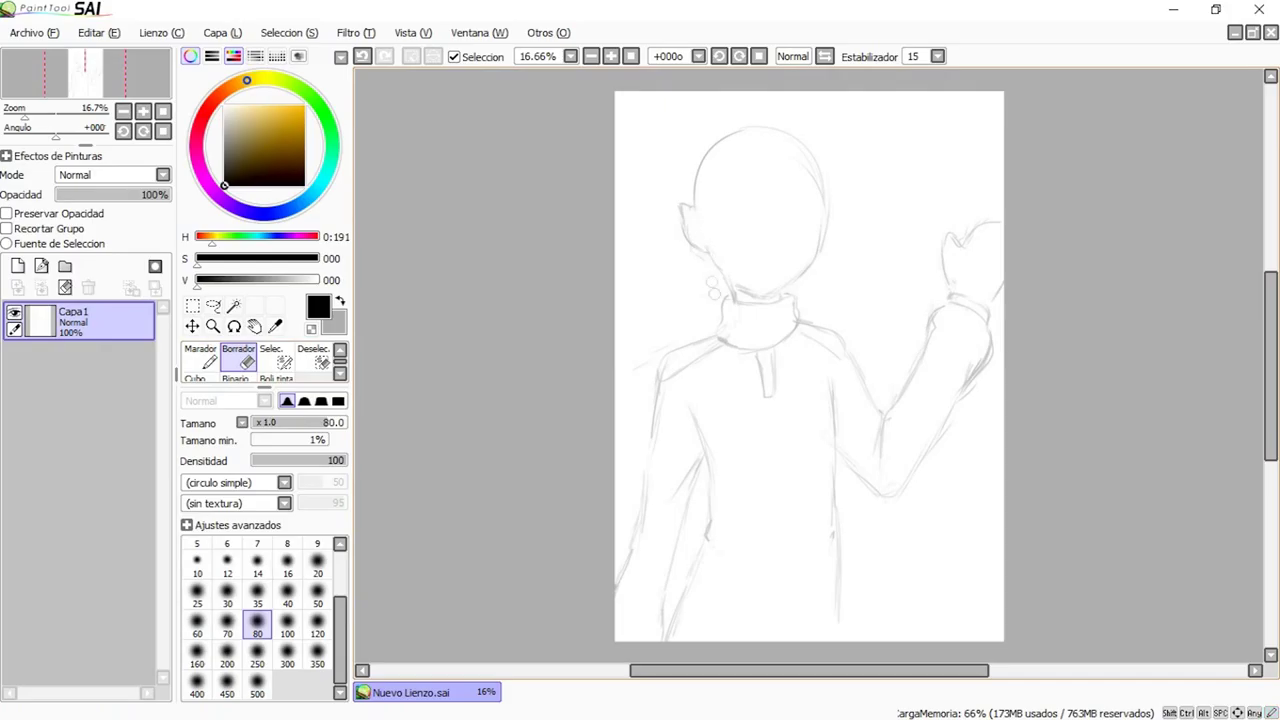
{"action": "key", "text": "n"}
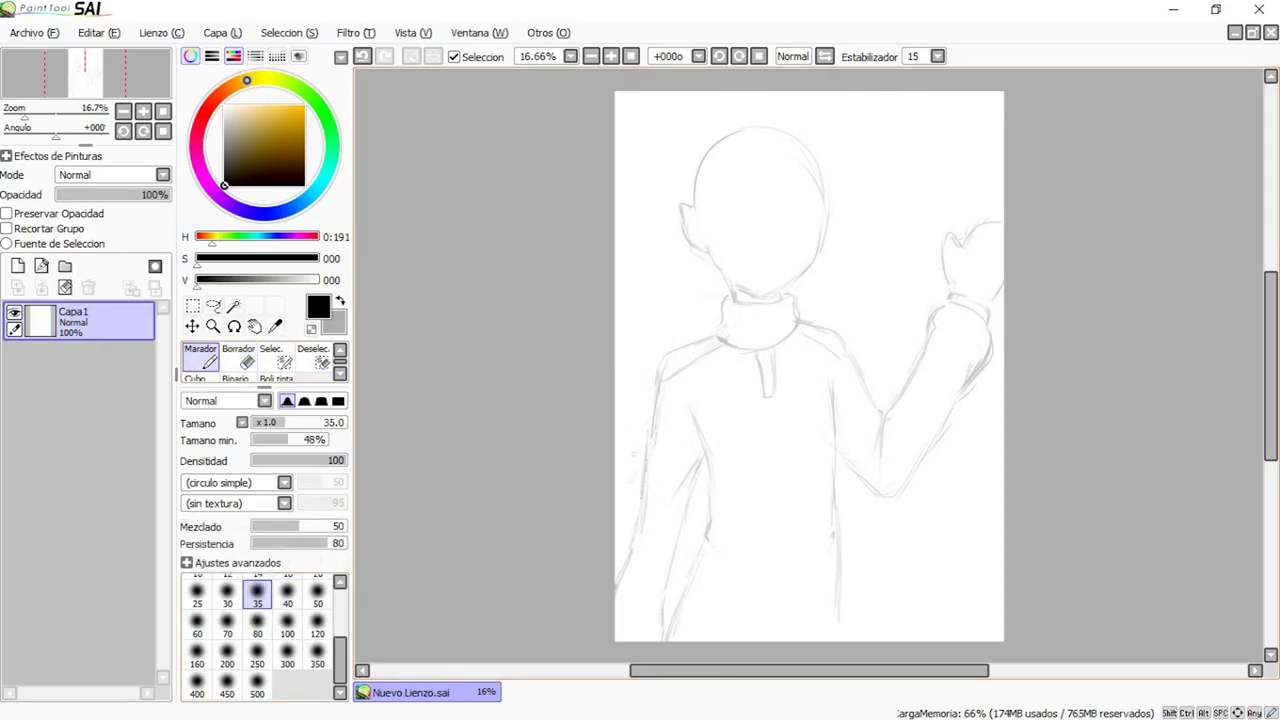
{"action": "key", "text": "bracketleft"}
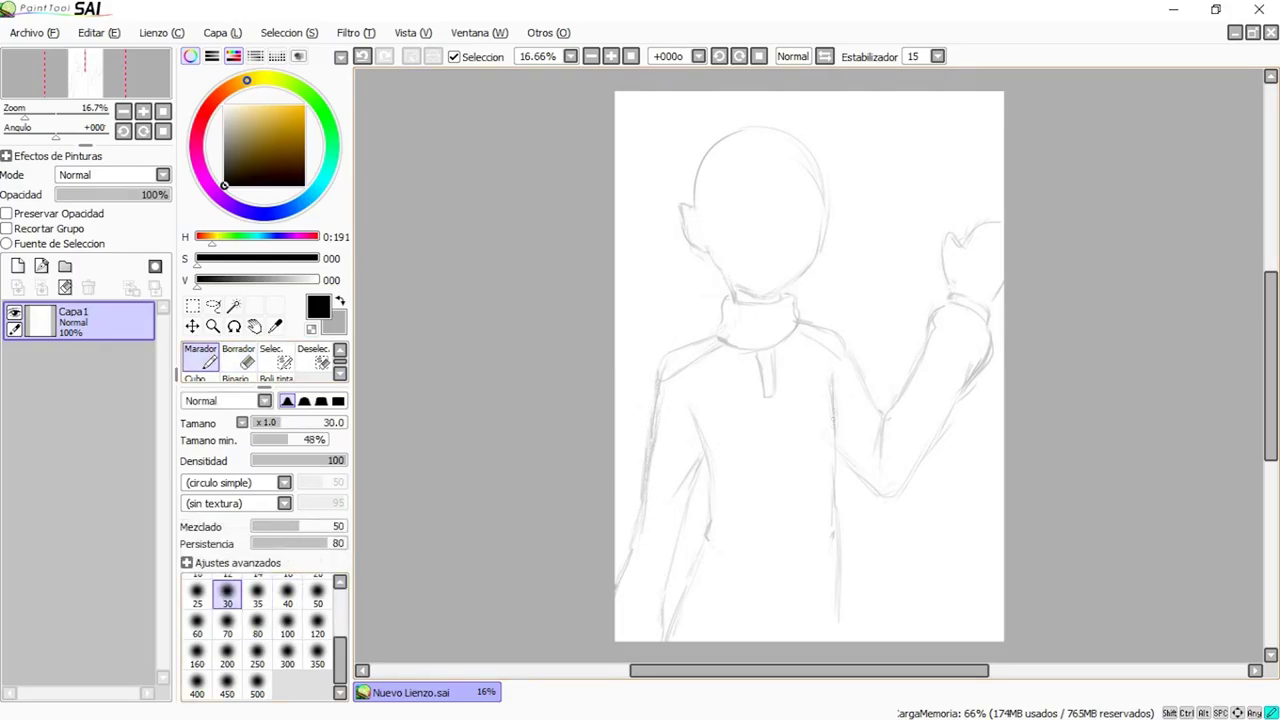
{"action": "left_click_drag", "start_coordinate": [826, 213], "coordinate": [830, 245]}
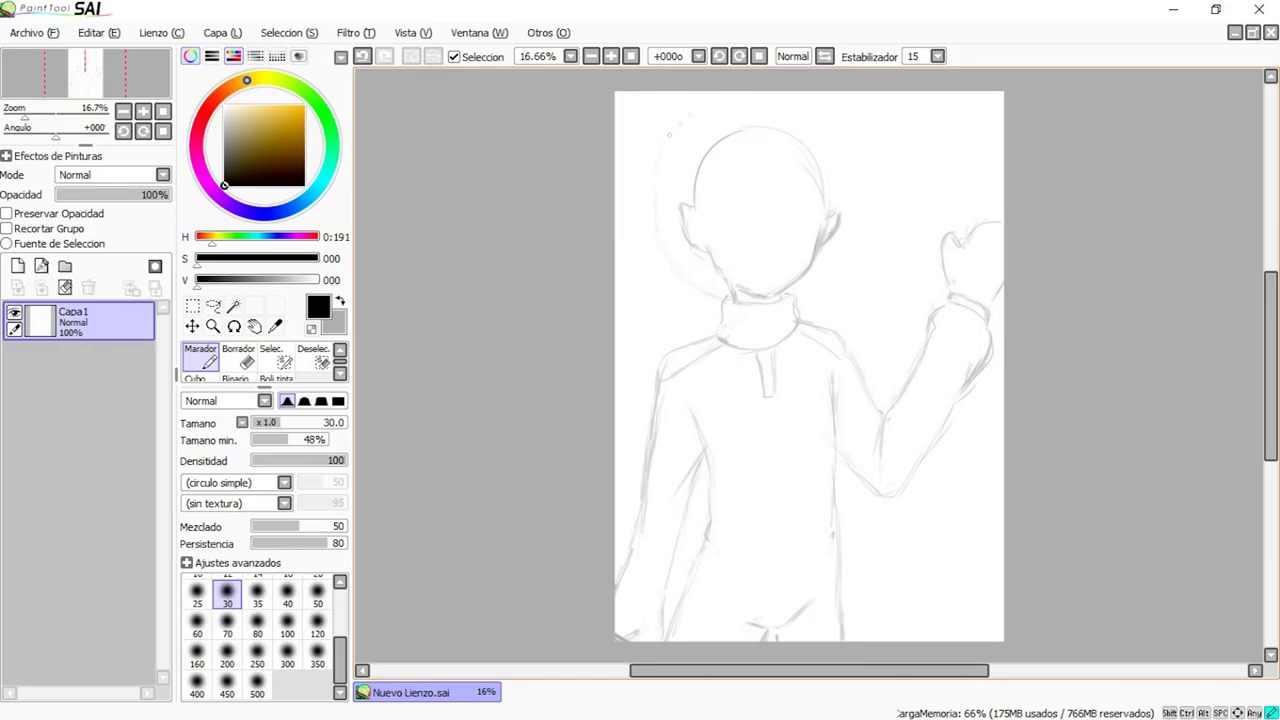
Draw a round helmet around the head and add small details to the shoulder ends and the raised hand.
{"action": "mouse_move", "coordinate": [800, 290]}
{"action": "left_mouse_down"}
{"action": "mouse_move", "coordinate": [863, 212]}
{"action": "mouse_move", "coordinate": [730, 103]}
{"action": "left_mouse_up"}
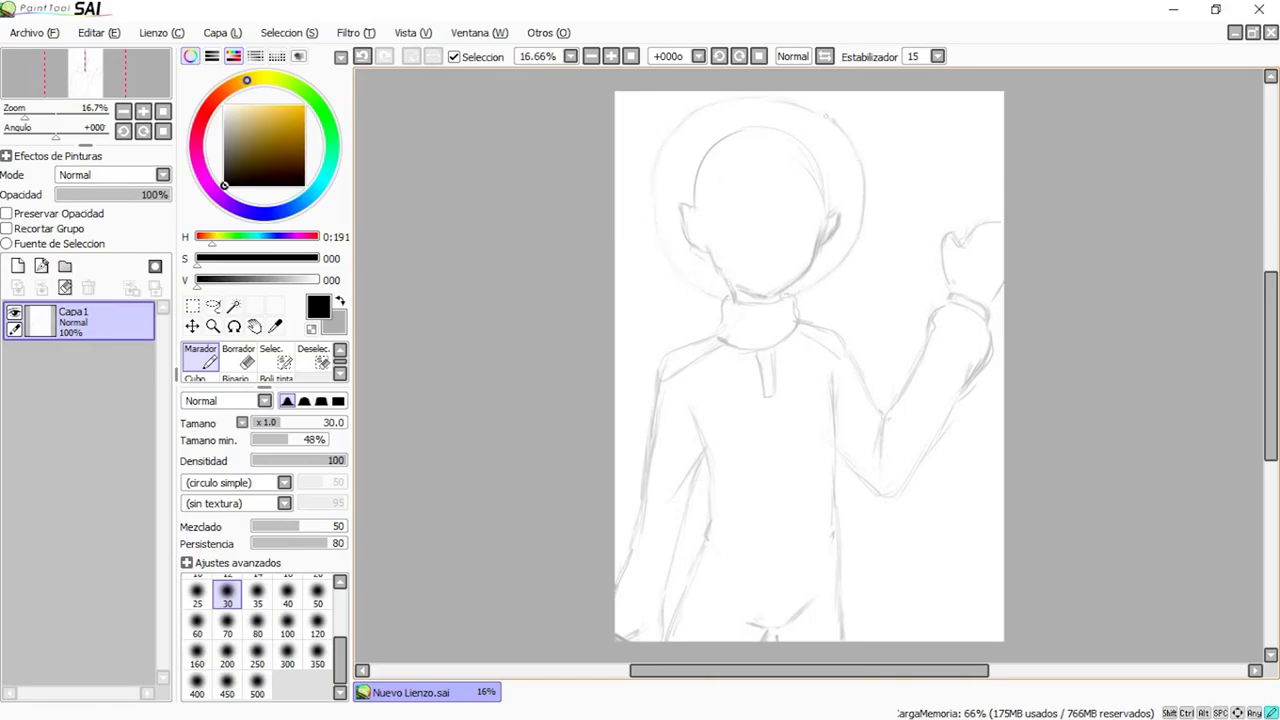
{"action": "left_click_drag", "start_coordinate": [709, 287], "coordinate": [674, 123]}
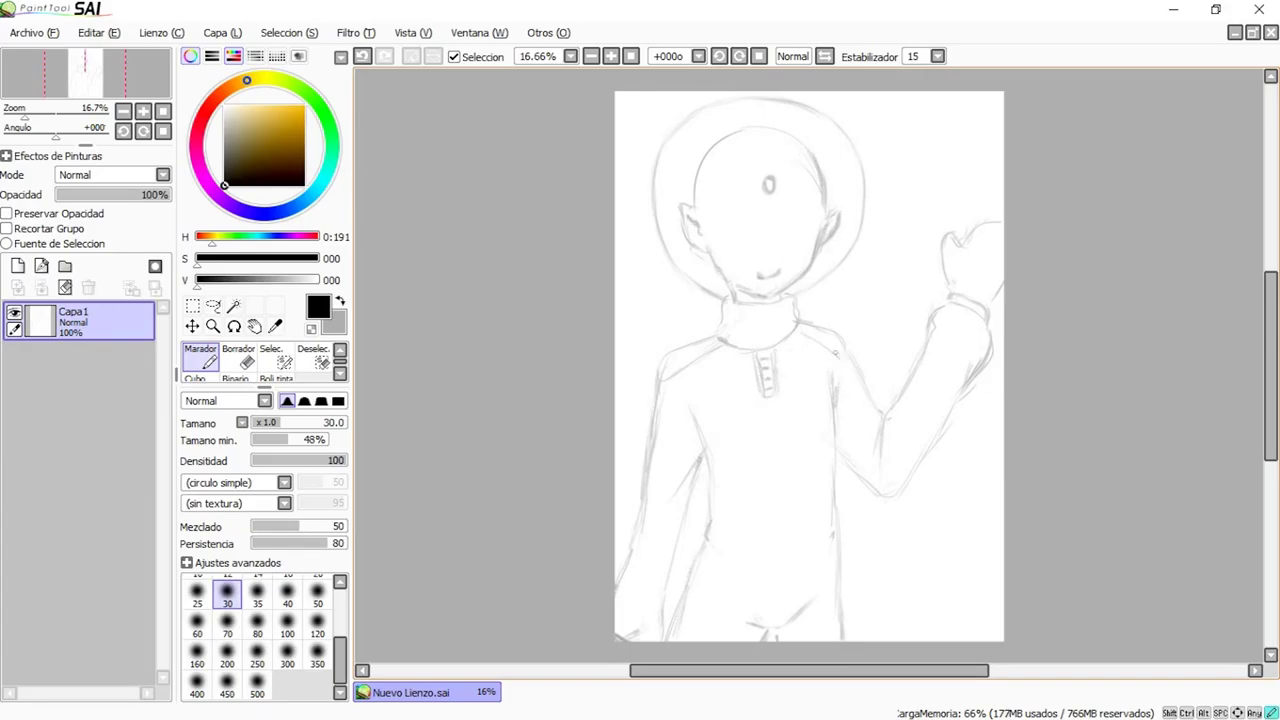
{"action": "left_click_drag", "start_coordinate": [656, 382], "coordinate": [653, 365]}
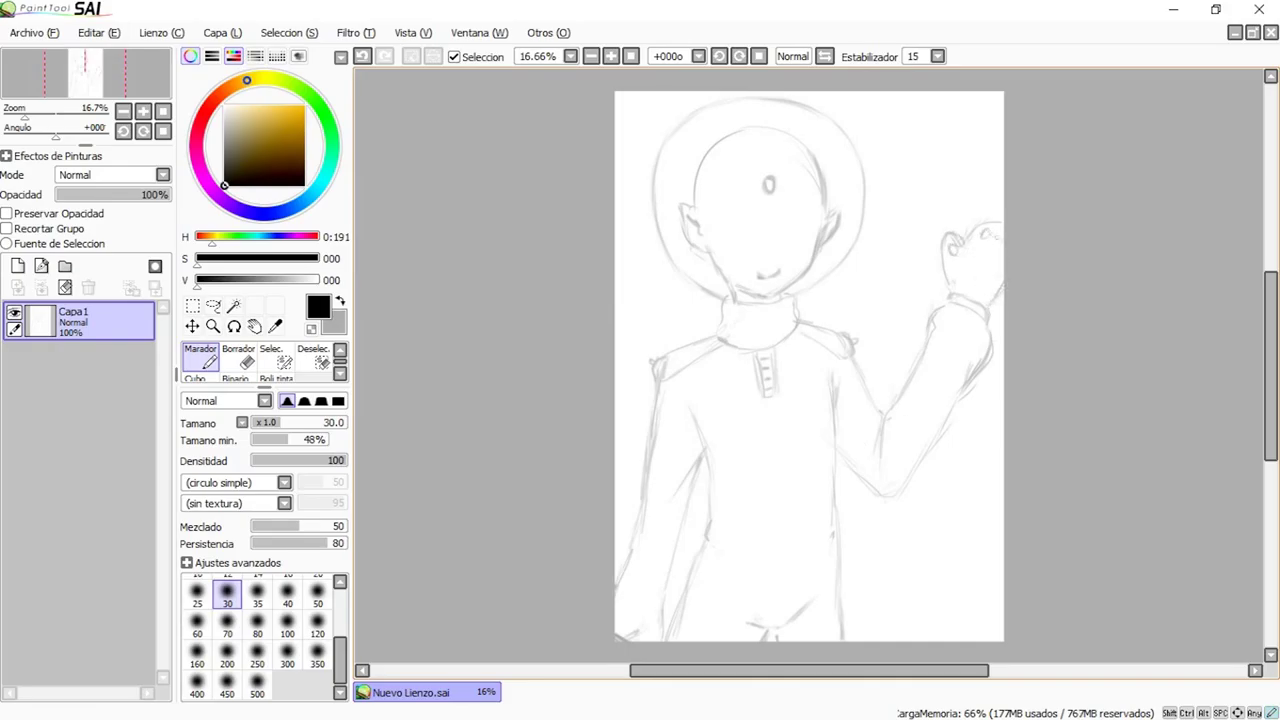
{"action": "mouse_move", "coordinate": [1000, 233]}
{"action": "left_mouse_down"}
{"action": "mouse_move", "coordinate": [974, 260]}
{"action": "mouse_move", "coordinate": [961, 242]}
{"action": "mouse_move", "coordinate": [982, 273]}
{"action": "left_mouse_up"}
Draw two slanted almond-shaped eyes on the face and fill them with dark tone, leaving small light highlights.
{"action": "left_click_drag", "start_coordinate": [790, 226], "coordinate": [809, 220]}
{"action": "mouse_move", "coordinate": [729, 220]}
{"action": "left_mouse_down"}
{"action": "mouse_move", "coordinate": [752, 224]}
{"action": "mouse_move", "coordinate": [753, 238]}
{"action": "mouse_move", "coordinate": [748, 225]}
{"action": "left_mouse_up"}
{"action": "left_click", "coordinate": [611, 56]}
{"action": "left_click", "coordinate": [611, 56]}
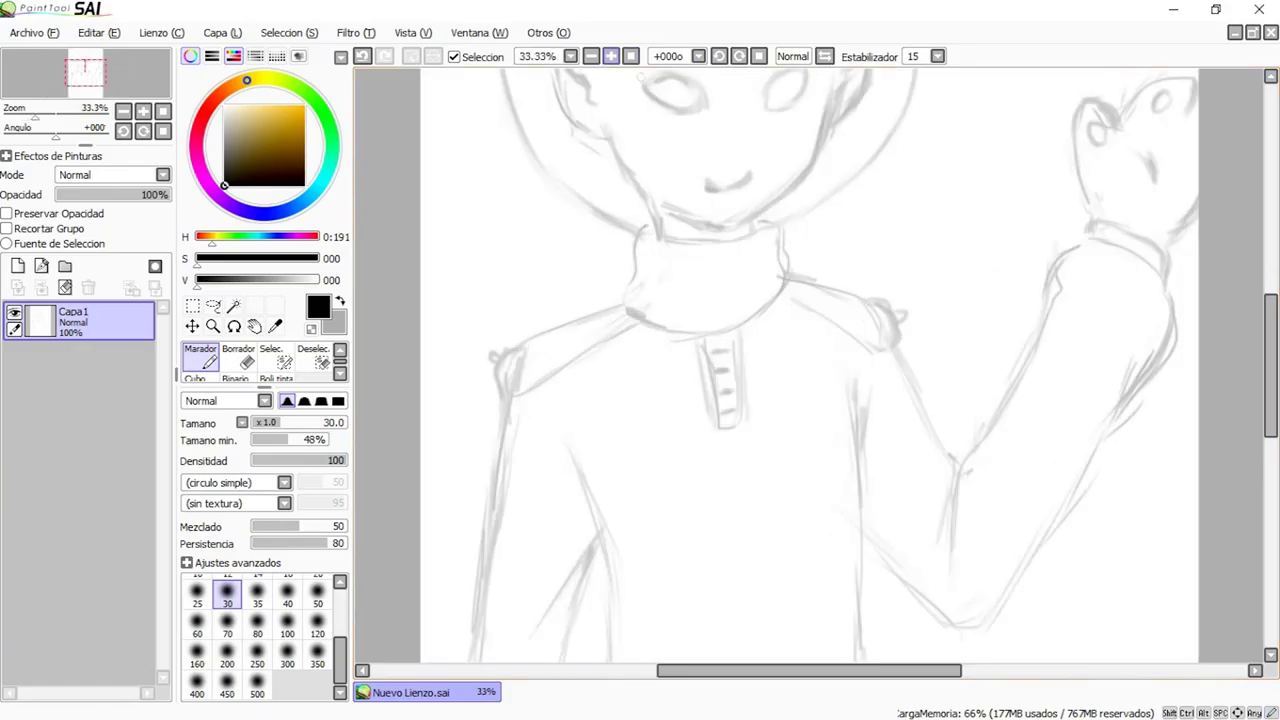
{"action": "scroll", "coordinate": [640, 370], "scroll_direction": "up", "scroll_amount": 5}
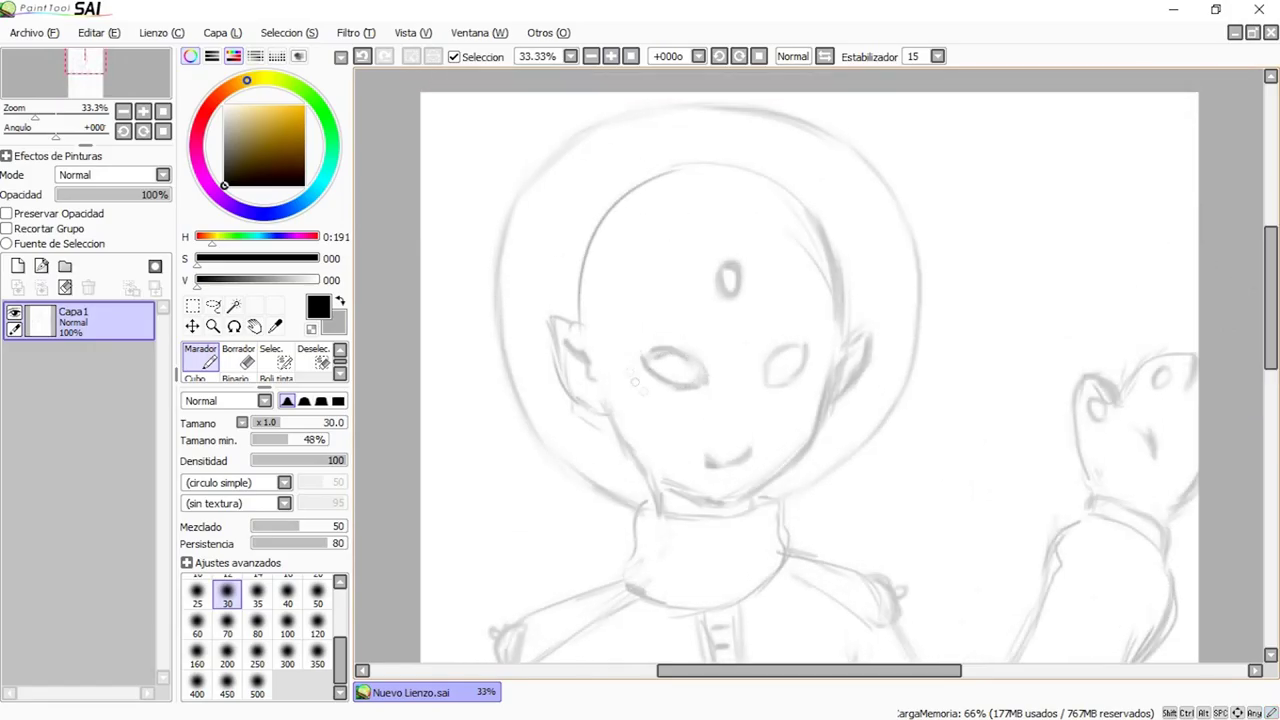
{"action": "left_click_drag", "start_coordinate": [664, 364], "coordinate": [690, 362]}
{"action": "mouse_move", "coordinate": [782, 368]}
{"action": "left_mouse_down"}
{"action": "mouse_move", "coordinate": [779, 356]}
{"action": "mouse_move", "coordinate": [774, 376]}
{"action": "mouse_move", "coordinate": [792, 346]}
{"action": "mouse_move", "coordinate": [804, 352]}
{"action": "mouse_move", "coordinate": [770, 372]}
{"action": "mouse_move", "coordinate": [678, 374]}
{"action": "mouse_move", "coordinate": [650, 360]}
{"action": "left_mouse_up"}
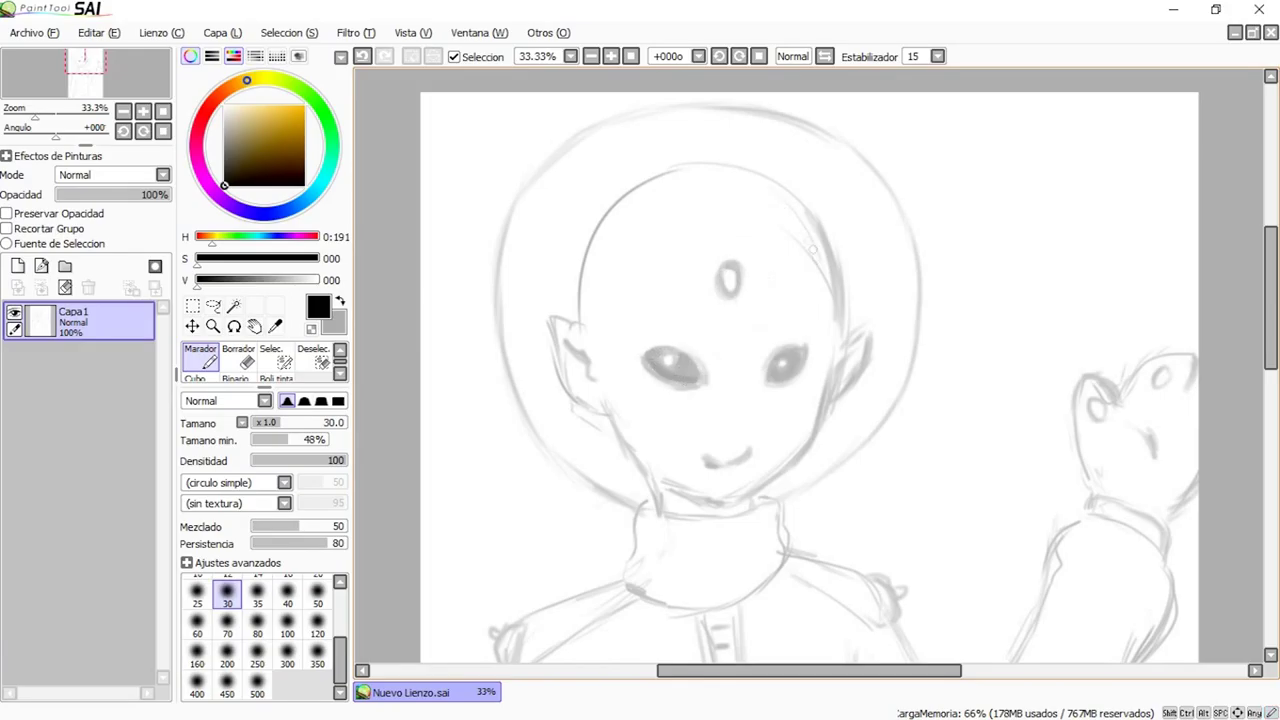
Erase the stray line on the side of the head and draw vertical folds along the collar.
{"action": "key", "text": "e"}
{"action": "left_click", "coordinate": [201, 357]}
{"action": "left_click_drag", "start_coordinate": [658, 514], "coordinate": [654, 599]}
{"action": "left_click_drag", "start_coordinate": [703, 522], "coordinate": [703, 608]}
{"action": "left_click_drag", "start_coordinate": [701, 518], "coordinate": [702, 552]}
{"action": "left_click_drag", "start_coordinate": [642, 510], "coordinate": [655, 524]}
{"action": "left_click_drag", "start_coordinate": [742, 512], "coordinate": [780, 498]}
{"action": "mouse_move", "coordinate": [751, 542]}
{"action": "left_mouse_down"}
{"action": "mouse_move", "coordinate": [750, 592]}
{"action": "mouse_move", "coordinate": [750, 578]}
{"action": "left_mouse_up"}
{"action": "left_click_drag", "start_coordinate": [771, 502], "coordinate": [787, 546]}
{"action": "left_click_drag", "start_coordinate": [697, 614], "coordinate": [699, 636]}
Erase the smile and redraw it as a small open mouth with a size 25 brush.
{"action": "left_click", "coordinate": [240, 356]}
{"action": "mouse_move", "coordinate": [698, 462]}
{"action": "left_mouse_down"}
{"action": "mouse_move", "coordinate": [750, 456]}
{"action": "mouse_move", "coordinate": [736, 443]}
{"action": "left_mouse_up"}
{"action": "key", "text": "n"}
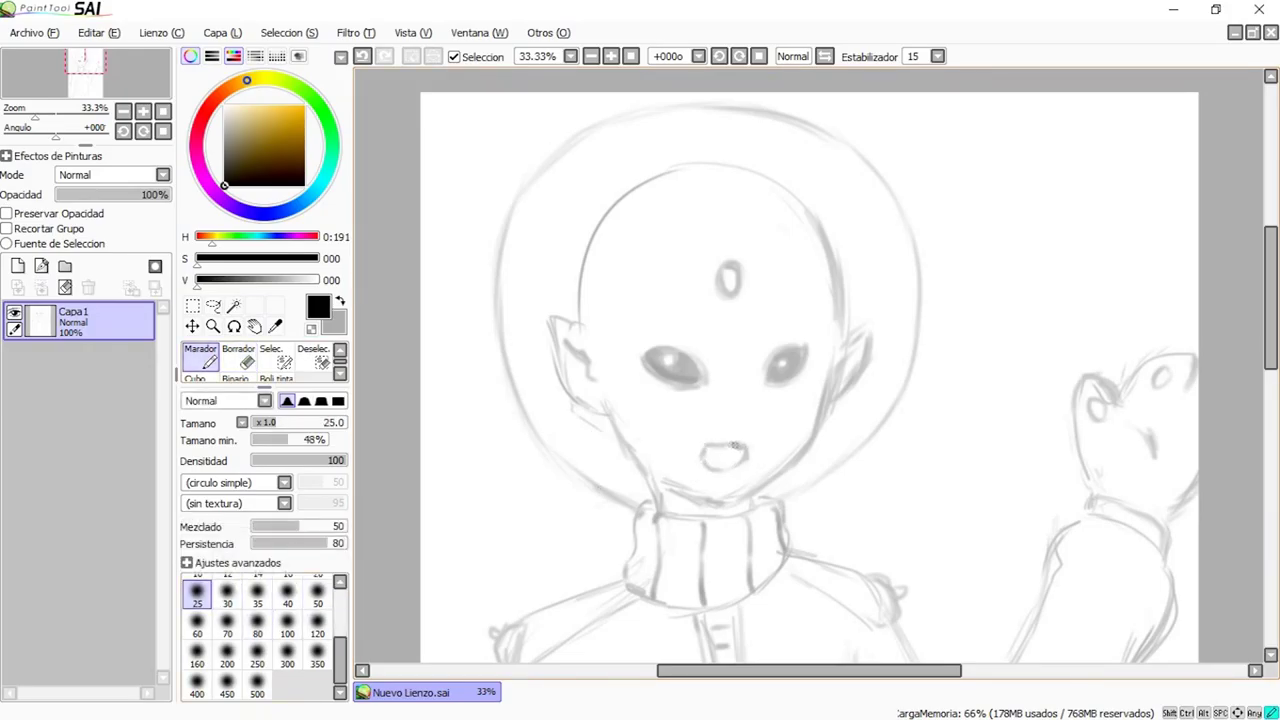
{"action": "left_click", "coordinate": [239, 357]}
Draw the horizon line and a domed flying saucer with a landing leg beside the raised hand.
{"action": "left_click", "coordinate": [591, 57]}
{"action": "left_click", "coordinate": [591, 57]}
{"action": "left_click_drag", "start_coordinate": [1271, 320], "coordinate": [1271, 362]}
{"action": "key", "text": "n"}
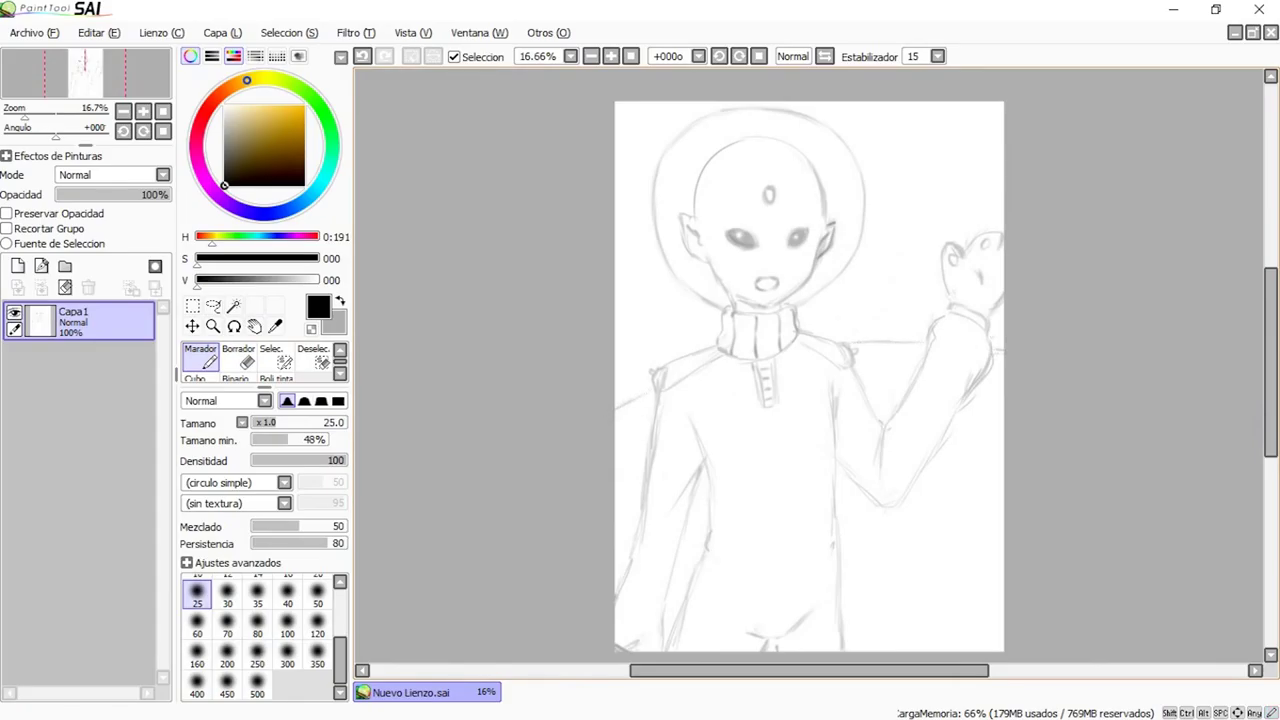
{"action": "left_click_drag", "start_coordinate": [908, 280], "coordinate": [945, 276]}
{"action": "left_click_drag", "start_coordinate": [863, 278], "coordinate": [947, 293]}
{"action": "mouse_move", "coordinate": [936, 240]}
{"action": "left_mouse_down"}
{"action": "mouse_move", "coordinate": [882, 256]}
{"action": "mouse_move", "coordinate": [904, 273]}
{"action": "mouse_move", "coordinate": [880, 272]}
{"action": "left_mouse_up"}
{"action": "left_click_drag", "start_coordinate": [918, 238], "coordinate": [890, 248]}
{"action": "mouse_move", "coordinate": [912, 294]}
{"action": "left_mouse_down"}
{"action": "mouse_move", "coordinate": [899, 340]}
{"action": "mouse_move", "coordinate": [906, 316]}
{"action": "left_mouse_up"}
{"action": "left_click_drag", "start_coordinate": [900, 336], "coordinate": [888, 369]}
Scatter small rocks over the ground on both sides of the figure.
{"action": "left_click_drag", "start_coordinate": [884, 530], "coordinate": [900, 529]}
{"action": "left_click_drag", "start_coordinate": [964, 513], "coordinate": [983, 514]}
{"action": "left_click_drag", "start_coordinate": [876, 614], "coordinate": [892, 615]}
{"action": "left_click_drag", "start_coordinate": [950, 620], "coordinate": [970, 621]}
{"action": "left_click_drag", "start_coordinate": [686, 542], "coordinate": [698, 541]}
{"action": "left_click_drag", "start_coordinate": [627, 430], "coordinate": [642, 428]}
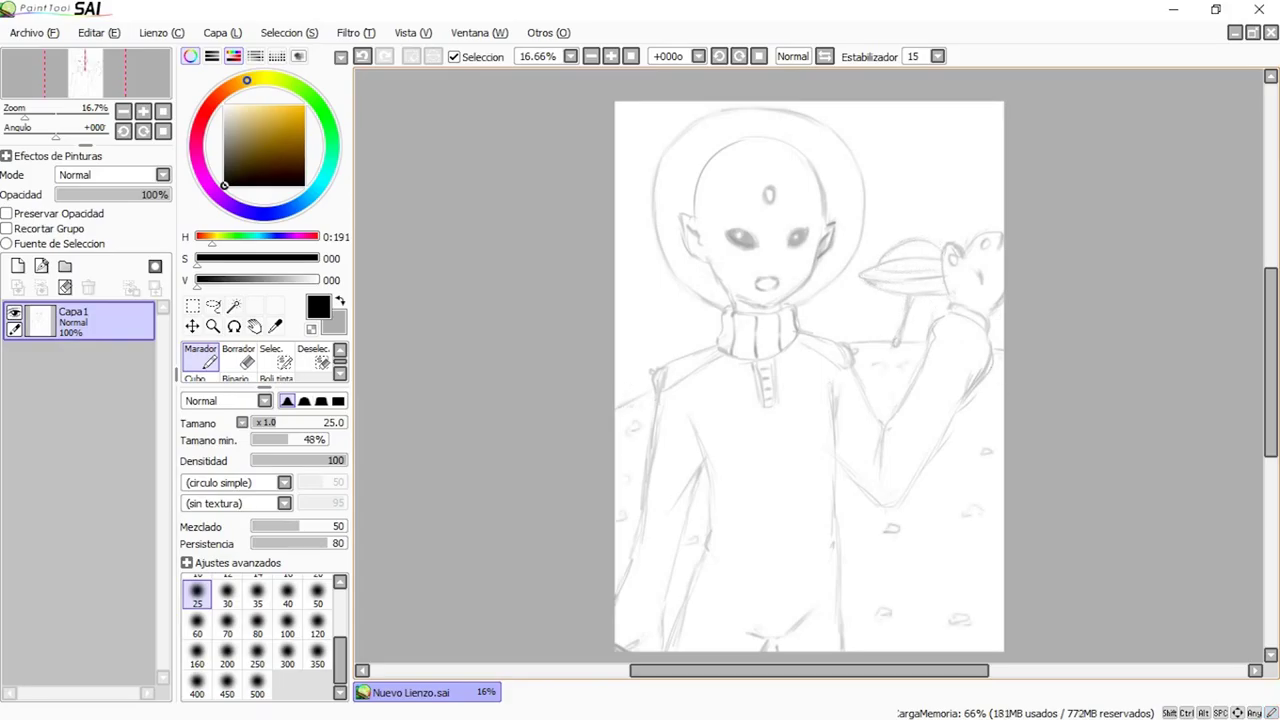
Add a new layer and shade the face and raised hand in soft gray with brush sizes 250 and 350.
{"action": "left_click", "coordinate": [18, 266]}
{"action": "left_click", "coordinate": [257, 652]}
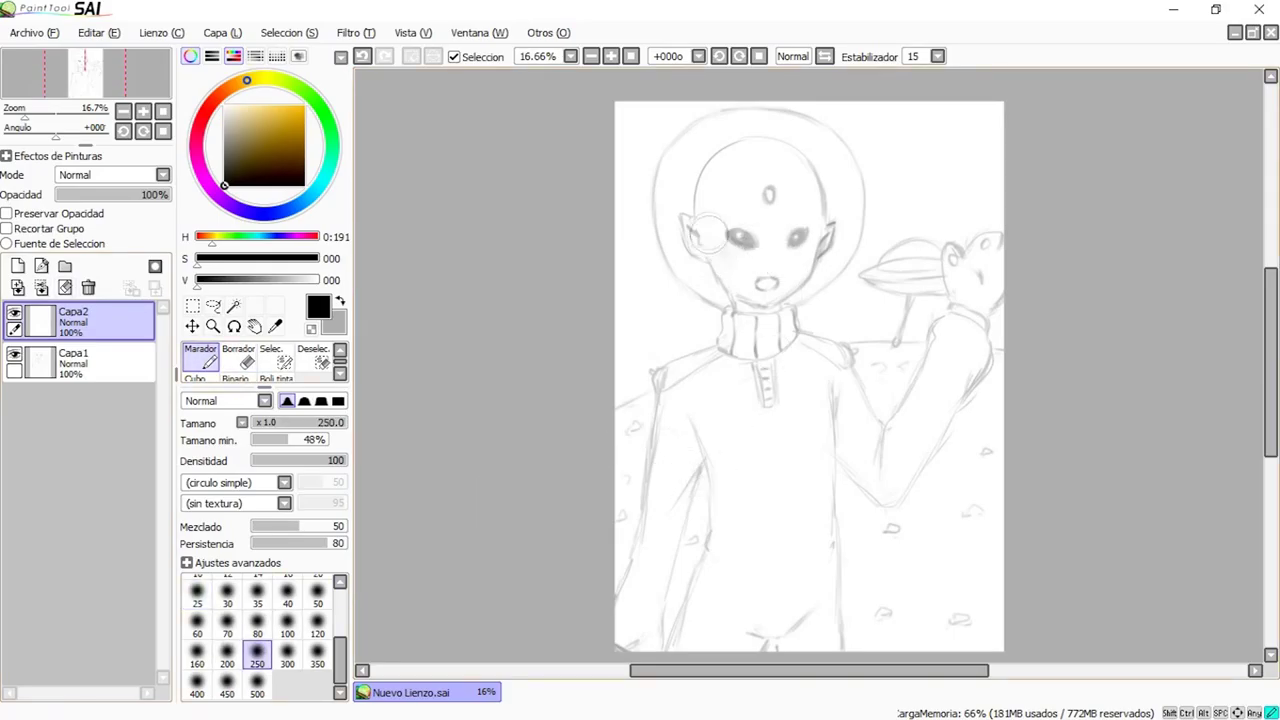
{"action": "mouse_move", "coordinate": [745, 225]}
{"action": "left_mouse_down"}
{"action": "mouse_move", "coordinate": [731, 197]}
{"action": "mouse_move", "coordinate": [781, 160]}
{"action": "mouse_move", "coordinate": [740, 176]}
{"action": "left_mouse_up"}
{"action": "left_click", "coordinate": [317, 655]}
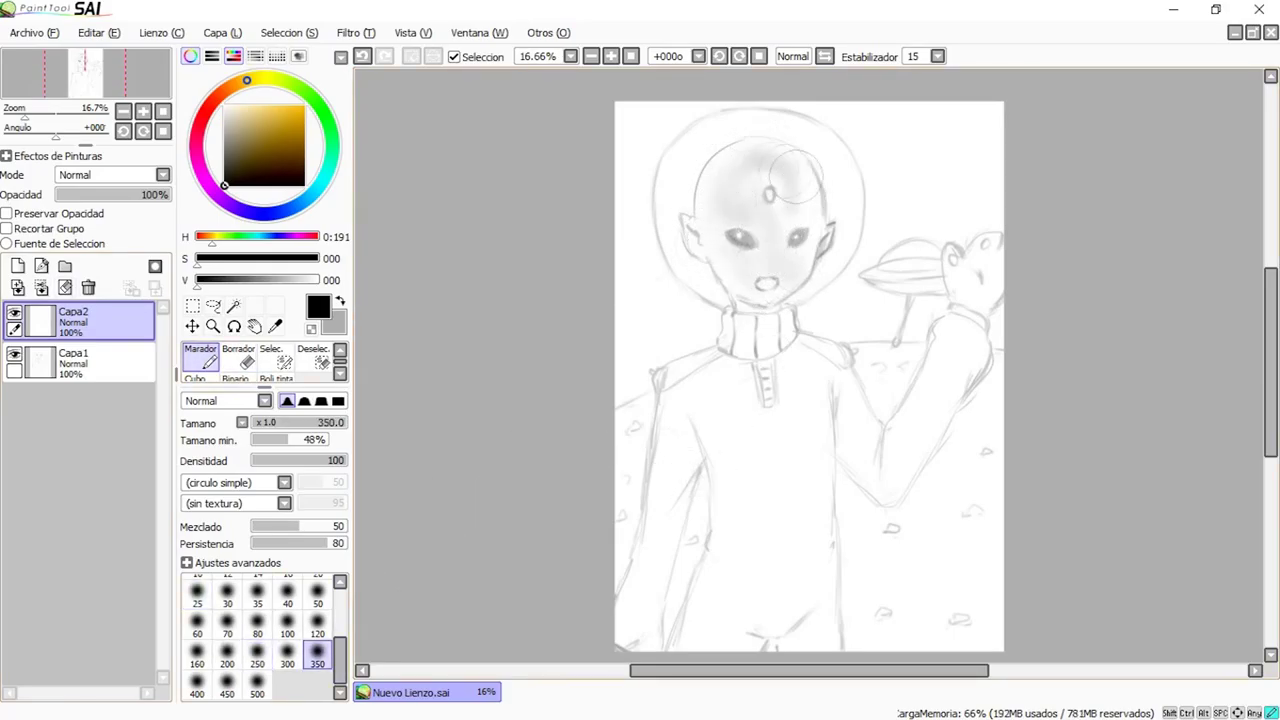
{"action": "mouse_move", "coordinate": [726, 270]}
{"action": "left_mouse_down"}
{"action": "mouse_move", "coordinate": [758, 300]}
{"action": "mouse_move", "coordinate": [734, 274]}
{"action": "left_mouse_up"}
{"action": "left_click_drag", "start_coordinate": [719, 180], "coordinate": [708, 235]}
{"action": "mouse_move", "coordinate": [950, 262]}
{"action": "left_mouse_down"}
{"action": "mouse_move", "coordinate": [986, 287]}
{"action": "mouse_move", "coordinate": [962, 275]}
{"action": "mouse_move", "coordinate": [994, 240]}
{"action": "mouse_move", "coordinate": [975, 310]}
{"action": "left_mouse_up"}
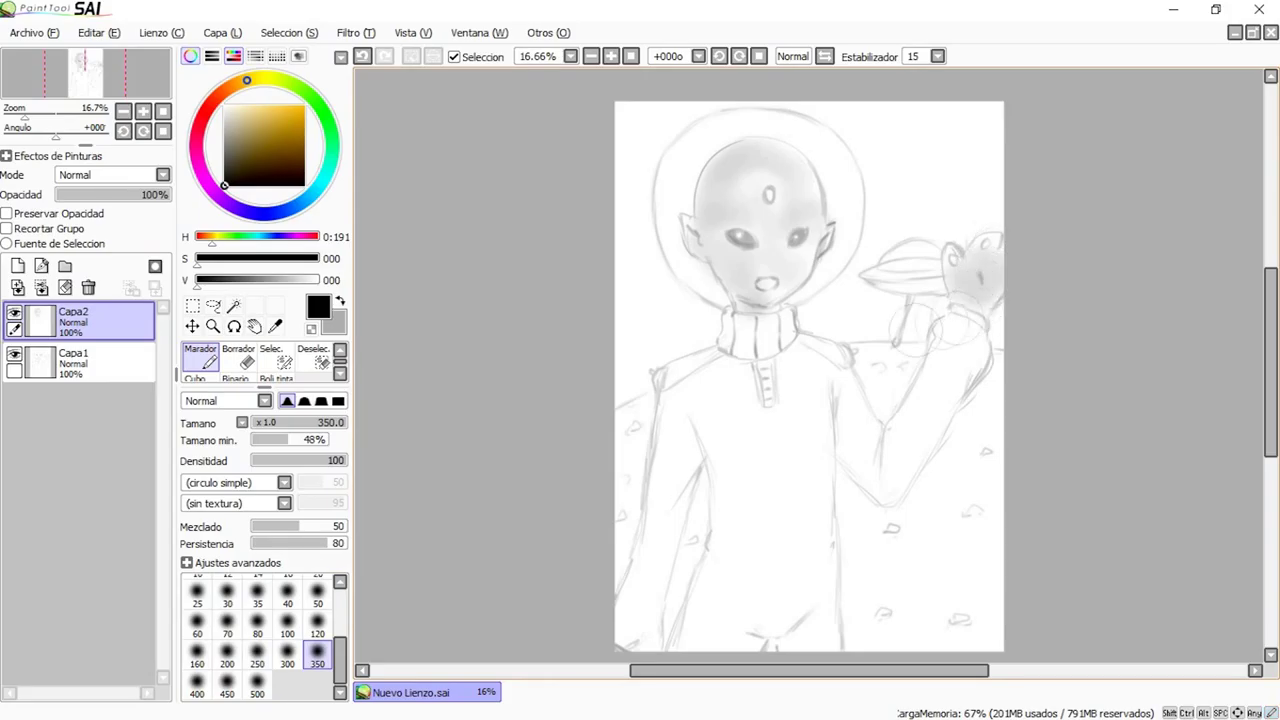
Shade both shoulder panels dark gray with a size 80 brush.
{"action": "key", "text": "bracketleft"}
{"action": "key", "text": "bracketleft"}
{"action": "key", "text": "bracketleft"}
{"action": "left_click", "coordinate": [257, 626]}
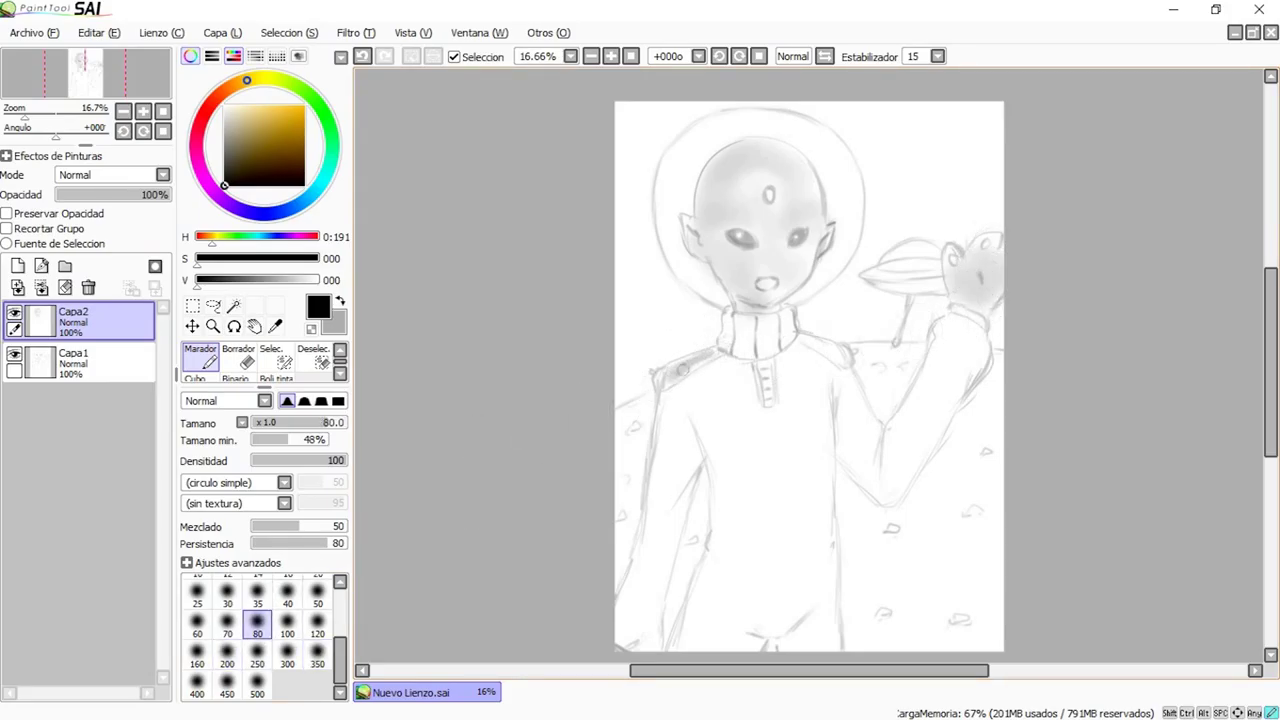
{"action": "mouse_move", "coordinate": [705, 350]}
{"action": "left_mouse_down"}
{"action": "mouse_move", "coordinate": [669, 375]}
{"action": "mouse_move", "coordinate": [718, 360]}
{"action": "left_mouse_up"}
{"action": "left_click_drag", "start_coordinate": [800, 336], "coordinate": [848, 358]}
{"action": "left_click_drag", "start_coordinate": [680, 378], "coordinate": [720, 351]}
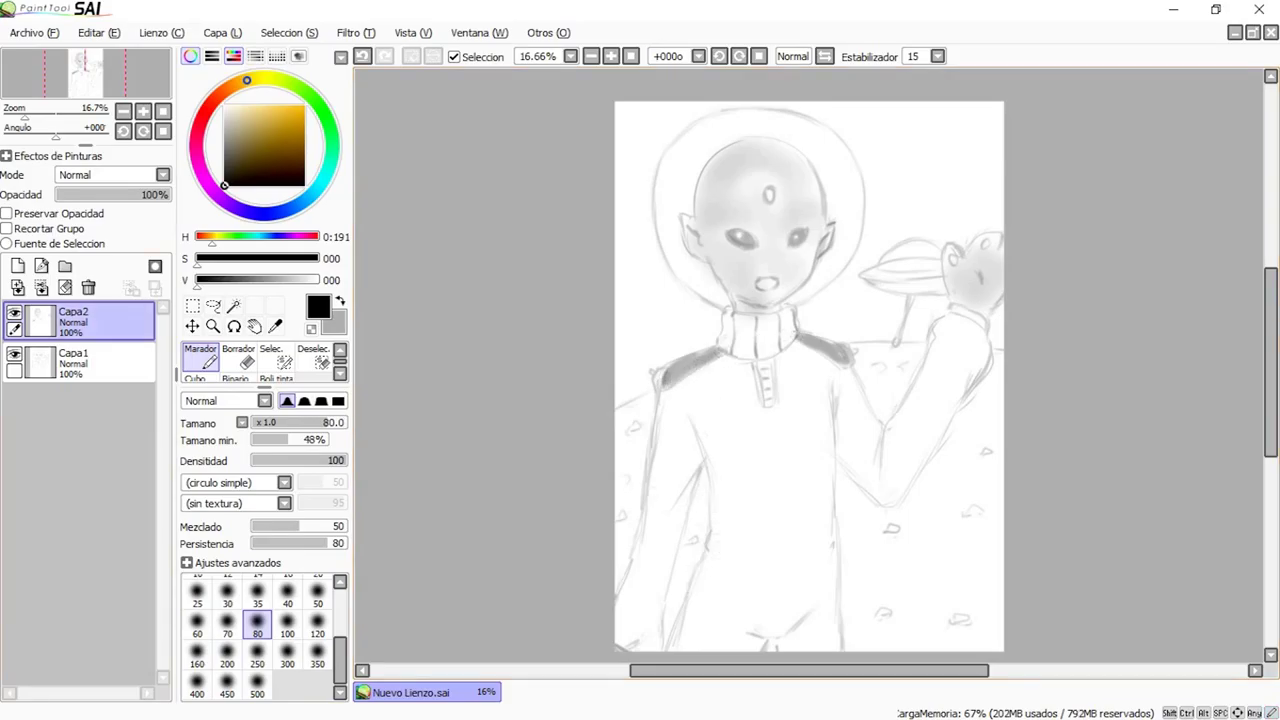
Add a new layer and softly shade the suit's arms and lower torso with a size 300 brush.
{"action": "left_click", "coordinate": [18, 266]}
{"action": "left_click", "coordinate": [287, 656]}
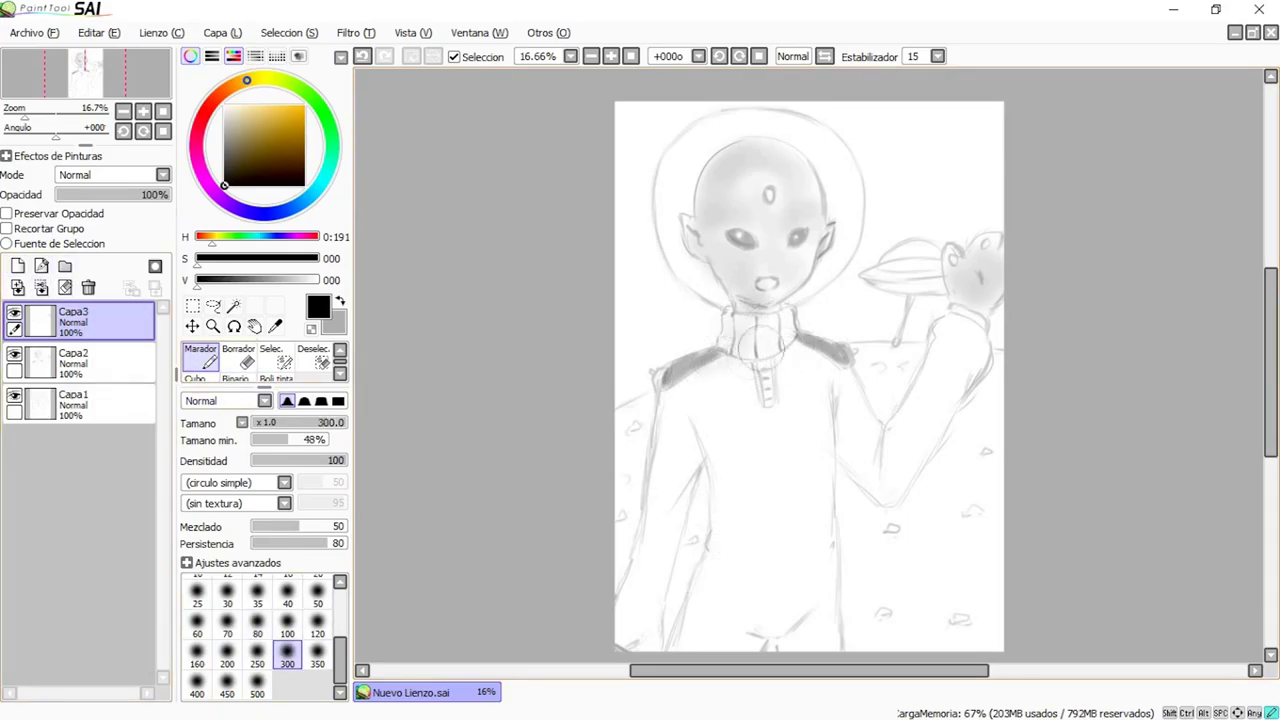
{"action": "mouse_move", "coordinate": [688, 453]}
{"action": "left_mouse_down"}
{"action": "mouse_move", "coordinate": [655, 614]}
{"action": "mouse_move", "coordinate": [653, 591]}
{"action": "left_mouse_up"}
{"action": "left_click_drag", "start_coordinate": [739, 650], "coordinate": [790, 616]}
{"action": "mouse_move", "coordinate": [860, 452]}
{"action": "left_mouse_down"}
{"action": "mouse_move", "coordinate": [914, 445]}
{"action": "mouse_move", "coordinate": [980, 300]}
{"action": "mouse_move", "coordinate": [1004, 278]}
{"action": "left_mouse_up"}
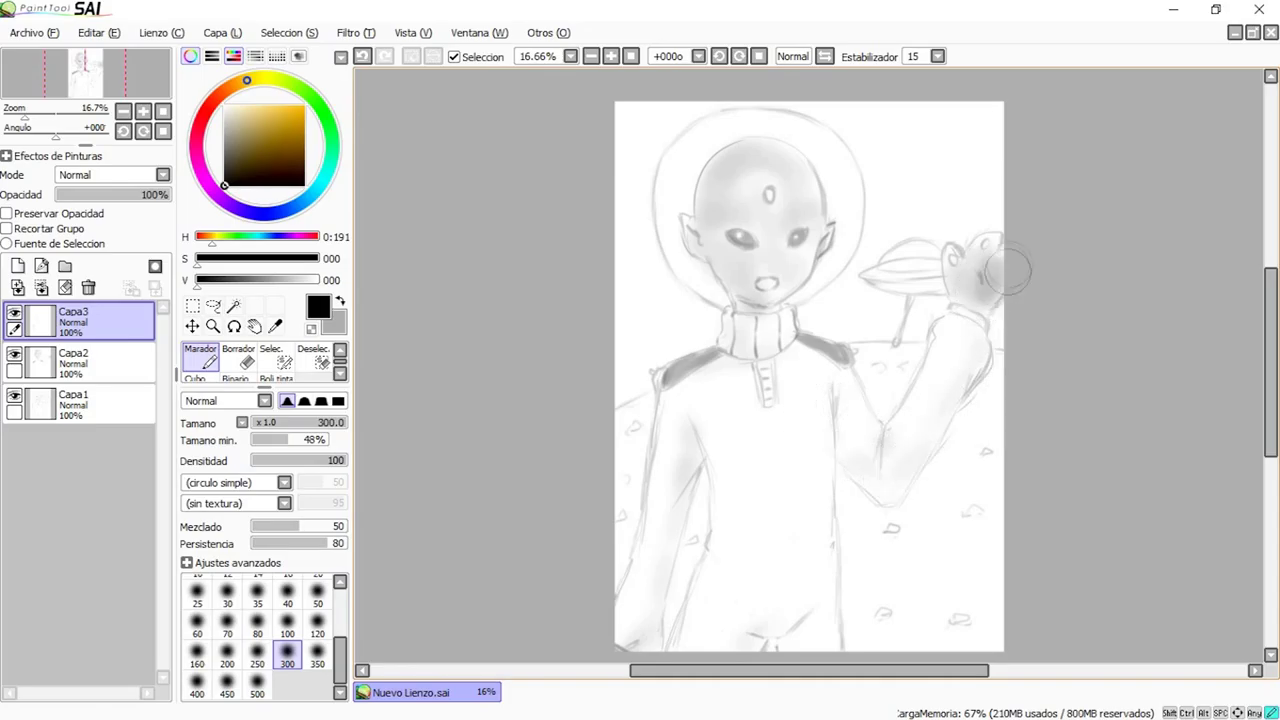
Deepen the shadows on the face, and shade the suit just below the shoulder.
{"action": "mouse_move", "coordinate": [726, 174]}
{"action": "left_mouse_down"}
{"action": "mouse_move", "coordinate": [749, 150]}
{"action": "mouse_move", "coordinate": [753, 197]}
{"action": "mouse_move", "coordinate": [753, 146]}
{"action": "left_mouse_up"}
{"action": "mouse_move", "coordinate": [694, 233]}
{"action": "left_mouse_down"}
{"action": "mouse_move", "coordinate": [740, 281]}
{"action": "mouse_move", "coordinate": [760, 152]}
{"action": "left_mouse_up"}
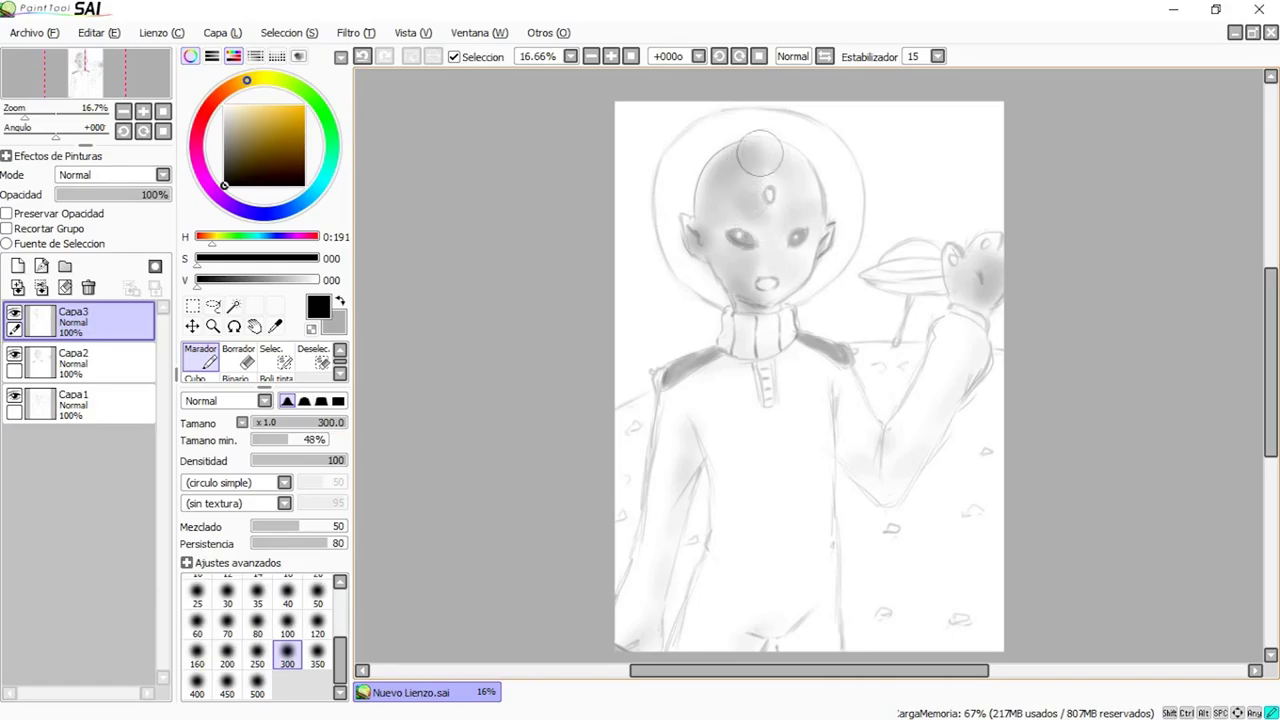
{"action": "left_click_drag", "start_coordinate": [823, 354], "coordinate": [828, 385]}
Shade the flying saucer's underside and its leg with a size 70 brush.
{"action": "left_click", "coordinate": [227, 625]}
{"action": "mouse_move", "coordinate": [874, 275]}
{"action": "left_mouse_down"}
{"action": "mouse_move", "coordinate": [928, 286]}
{"action": "mouse_move", "coordinate": [904, 282]}
{"action": "mouse_move", "coordinate": [898, 339]}
{"action": "left_mouse_up"}
{"action": "mouse_move", "coordinate": [941, 284]}
{"action": "left_mouse_down"}
{"action": "mouse_move", "coordinate": [903, 284]}
{"action": "mouse_move", "coordinate": [940, 285]}
{"action": "mouse_move", "coordinate": [914, 294]}
{"action": "mouse_move", "coordinate": [930, 290]}
{"action": "mouse_move", "coordinate": [883, 283]}
{"action": "left_mouse_up"}
Add two layers and tint the helmet glass at brush size 500, using black on the lower layer and white on the upper one.
{"action": "left_click_drag", "start_coordinate": [225, 184], "coordinate": [224, 105]}
{"action": "left_click", "coordinate": [257, 654]}
{"action": "left_click", "coordinate": [18, 266]}
{"action": "left_click", "coordinate": [100, 363]}
{"action": "left_click", "coordinate": [18, 266]}
{"action": "left_click", "coordinate": [257, 684]}
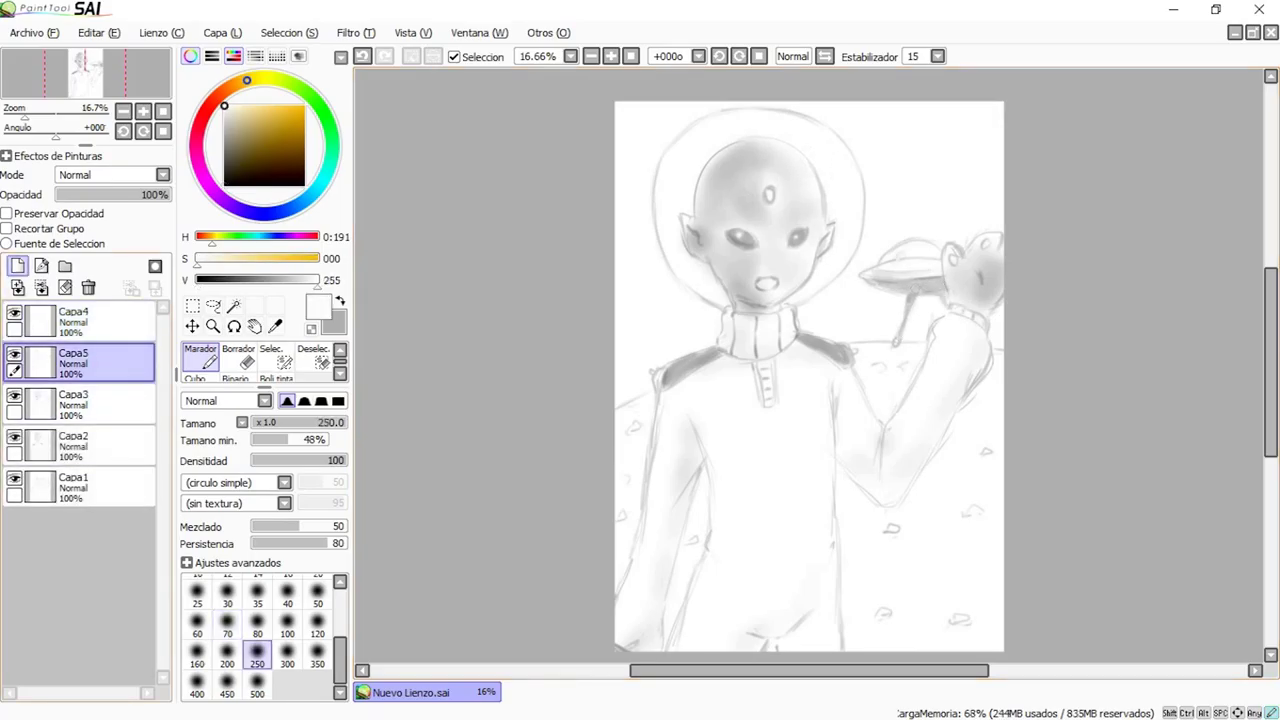
{"action": "left_click", "coordinate": [224, 185]}
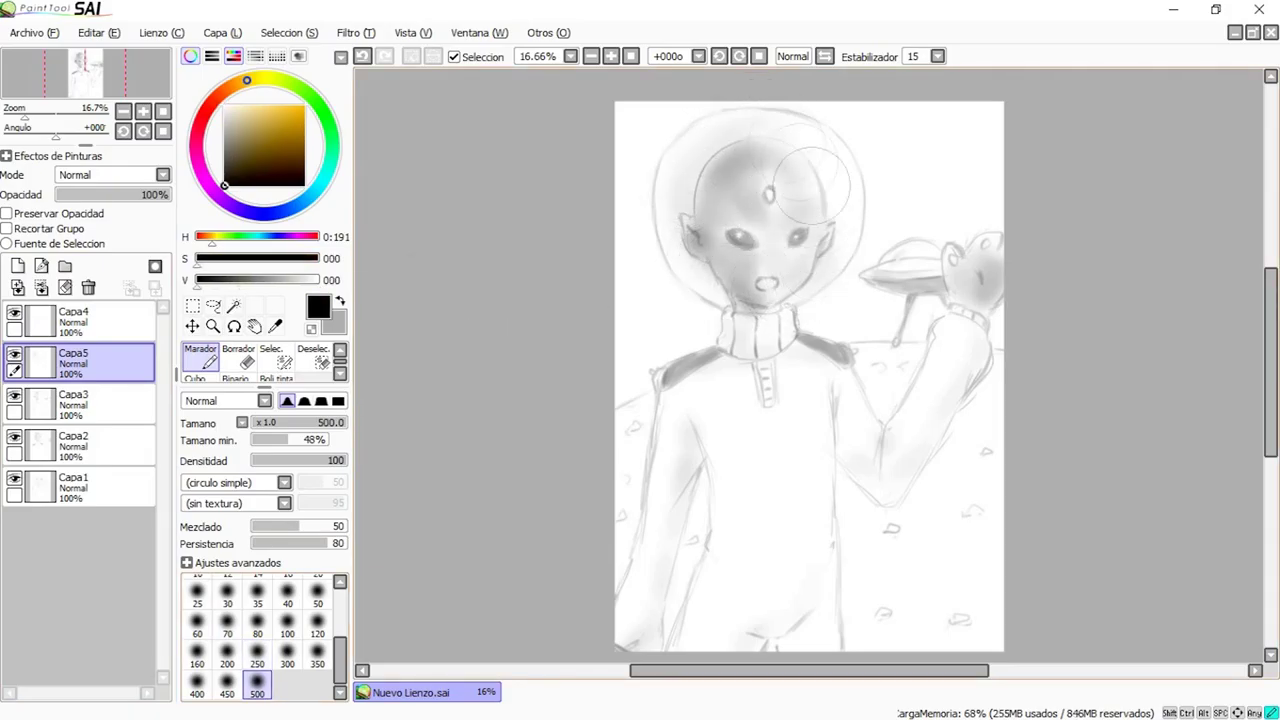
{"action": "left_click", "coordinate": [73, 320]}
{"action": "left_click", "coordinate": [224, 105]}
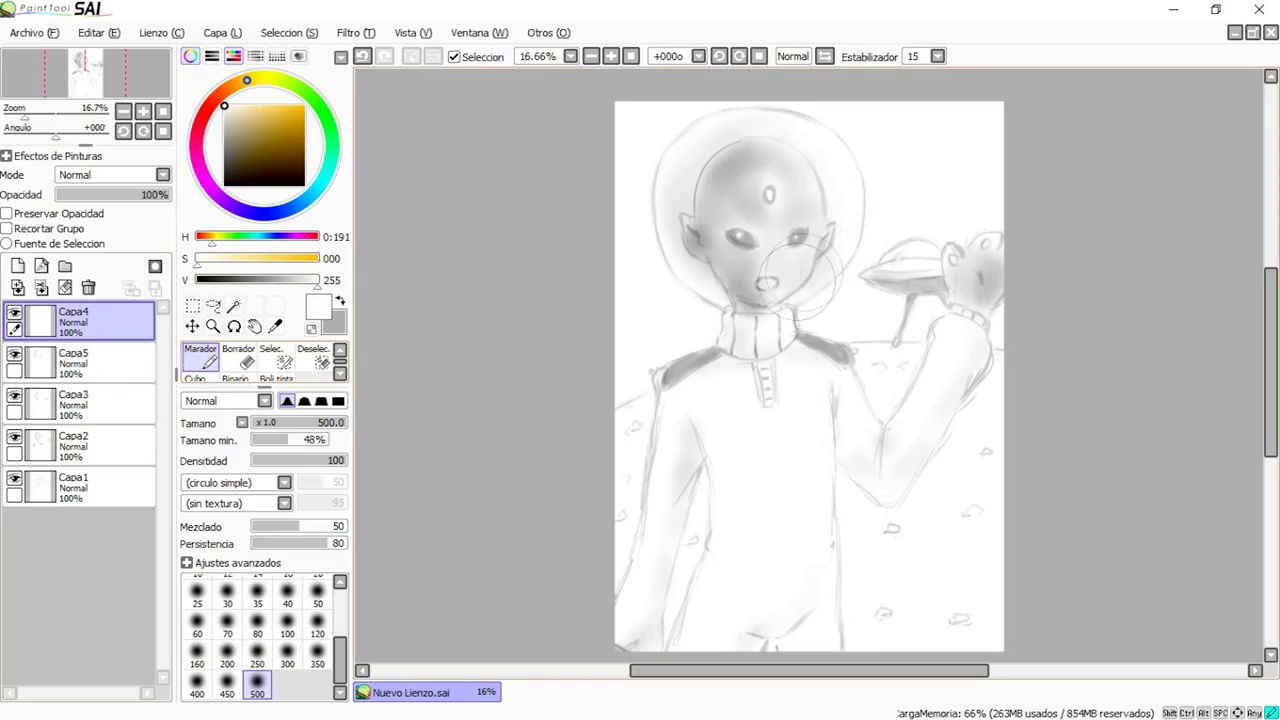
Add a new layer and paint the sky behind the figure near-black, starting with a size 350 brush.
{"action": "left_click", "coordinate": [17, 265]}
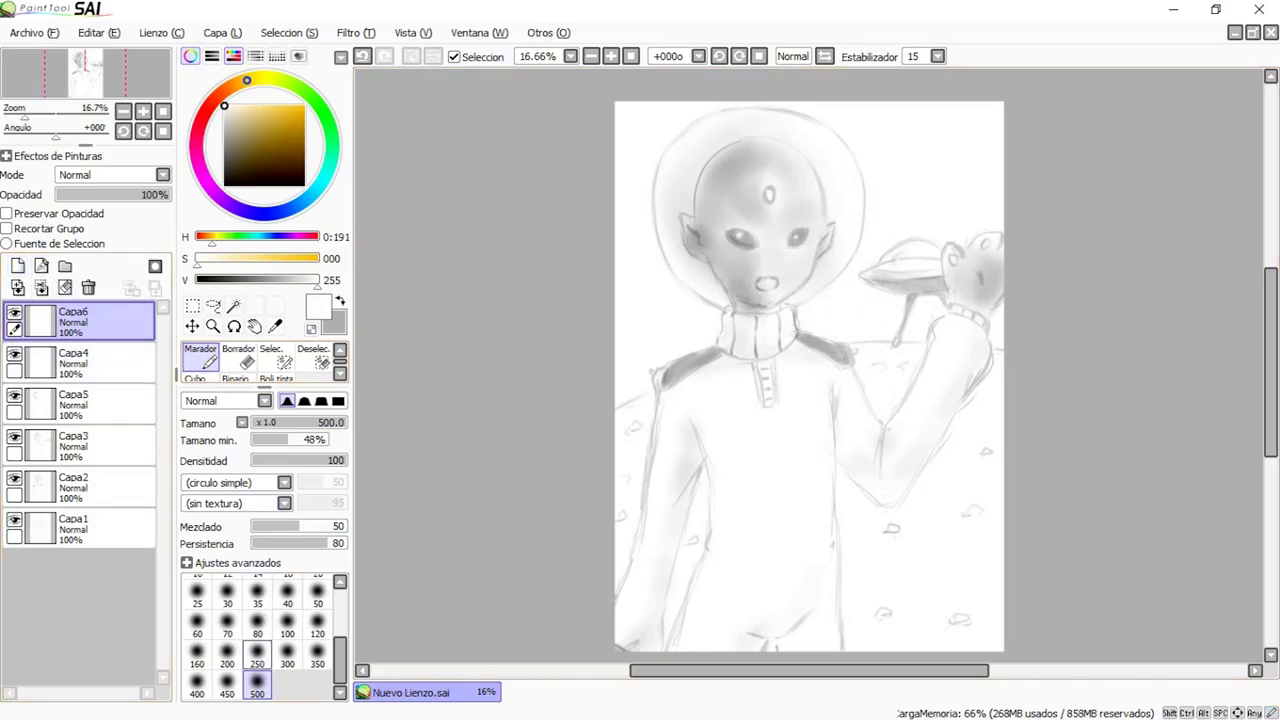
{"action": "left_click", "coordinate": [317, 655]}
{"action": "left_click_drag", "start_coordinate": [641, 249], "coordinate": [636, 314]}
{"action": "left_click_drag", "start_coordinate": [224, 160], "coordinate": [224, 184]}
{"action": "mouse_move", "coordinate": [612, 305]}
{"action": "left_mouse_down"}
{"action": "mouse_move", "coordinate": [621, 263]}
{"action": "mouse_move", "coordinate": [631, 356]}
{"action": "mouse_move", "coordinate": [650, 230]}
{"action": "mouse_move", "coordinate": [623, 134]}
{"action": "mouse_move", "coordinate": [625, 380]}
{"action": "mouse_move", "coordinate": [633, 170]}
{"action": "mouse_move", "coordinate": [640, 250]}
{"action": "mouse_move", "coordinate": [670, 120]}
{"action": "mouse_move", "coordinate": [635, 310]}
{"action": "mouse_move", "coordinate": [647, 110]}
{"action": "mouse_move", "coordinate": [832, 97]}
{"action": "mouse_move", "coordinate": [714, 98]}
{"action": "left_mouse_up"}
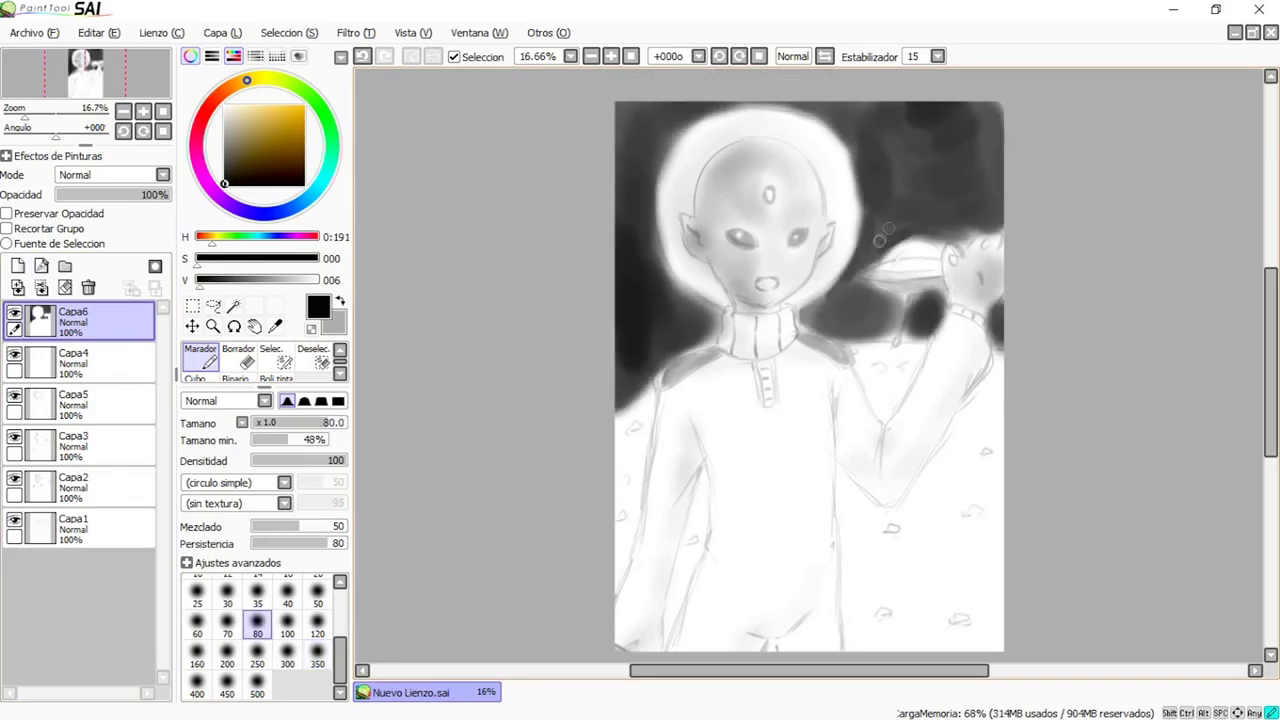
Extend the dark sky up to the edges of the saucer, helmet and shoulder with brush sizes 80 and 120.
{"action": "mouse_move", "coordinate": [880, 236]}
{"action": "left_mouse_down"}
{"action": "mouse_move", "coordinate": [810, 318]}
{"action": "mouse_move", "coordinate": [845, 306]}
{"action": "mouse_move", "coordinate": [805, 326]}
{"action": "mouse_move", "coordinate": [885, 325]}
{"action": "mouse_move", "coordinate": [860, 280]}
{"action": "left_mouse_up"}
{"action": "left_click", "coordinate": [317, 622]}
{"action": "left_click_drag", "start_coordinate": [638, 283], "coordinate": [711, 326]}
Shade the ground around the figure in soft gray on a new layer with a size 500 brush.
{"action": "mouse_move", "coordinate": [638, 440]}
{"action": "left_mouse_down"}
{"action": "mouse_move", "coordinate": [617, 531]}
{"action": "mouse_move", "coordinate": [646, 415]}
{"action": "left_mouse_up"}
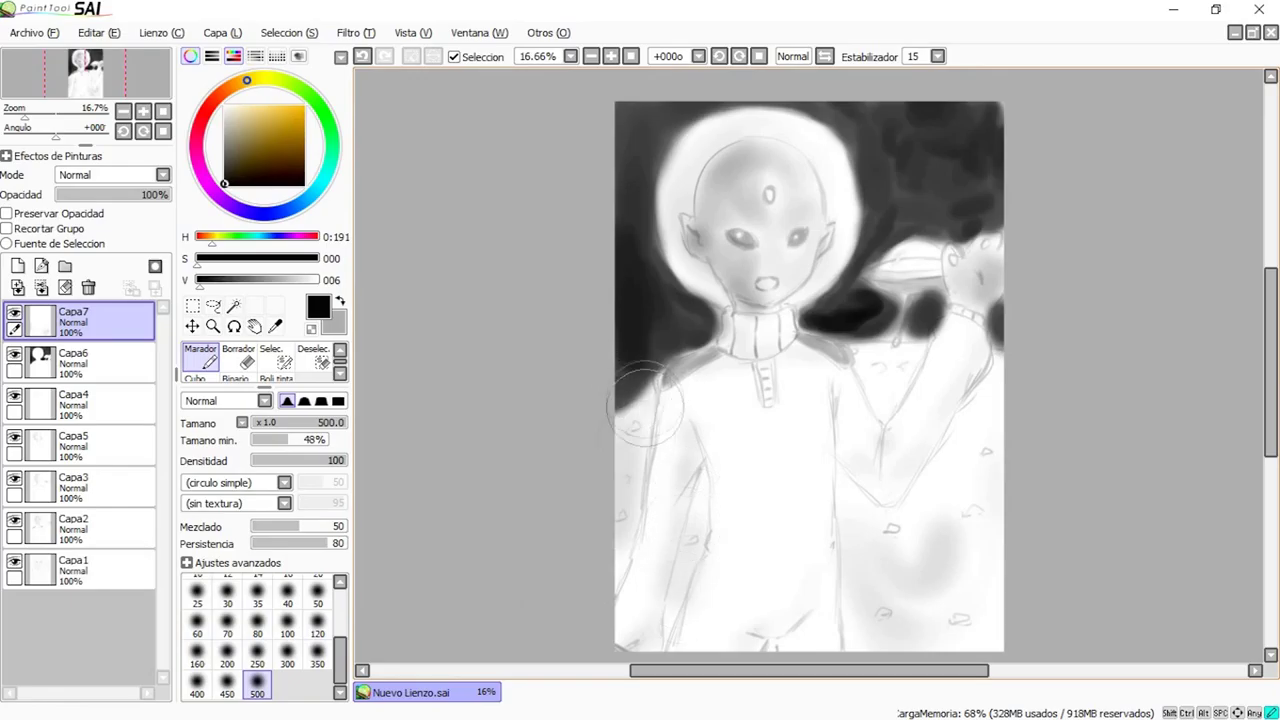
{"action": "mouse_move", "coordinate": [897, 358]}
{"action": "left_mouse_down"}
{"action": "mouse_move", "coordinate": [875, 458]}
{"action": "mouse_move", "coordinate": [960, 520]}
{"action": "mouse_move", "coordinate": [950, 450]}
{"action": "mouse_move", "coordinate": [900, 600]}
{"action": "mouse_move", "coordinate": [905, 545]}
{"action": "left_mouse_up"}
{"action": "key", "text": "e"}
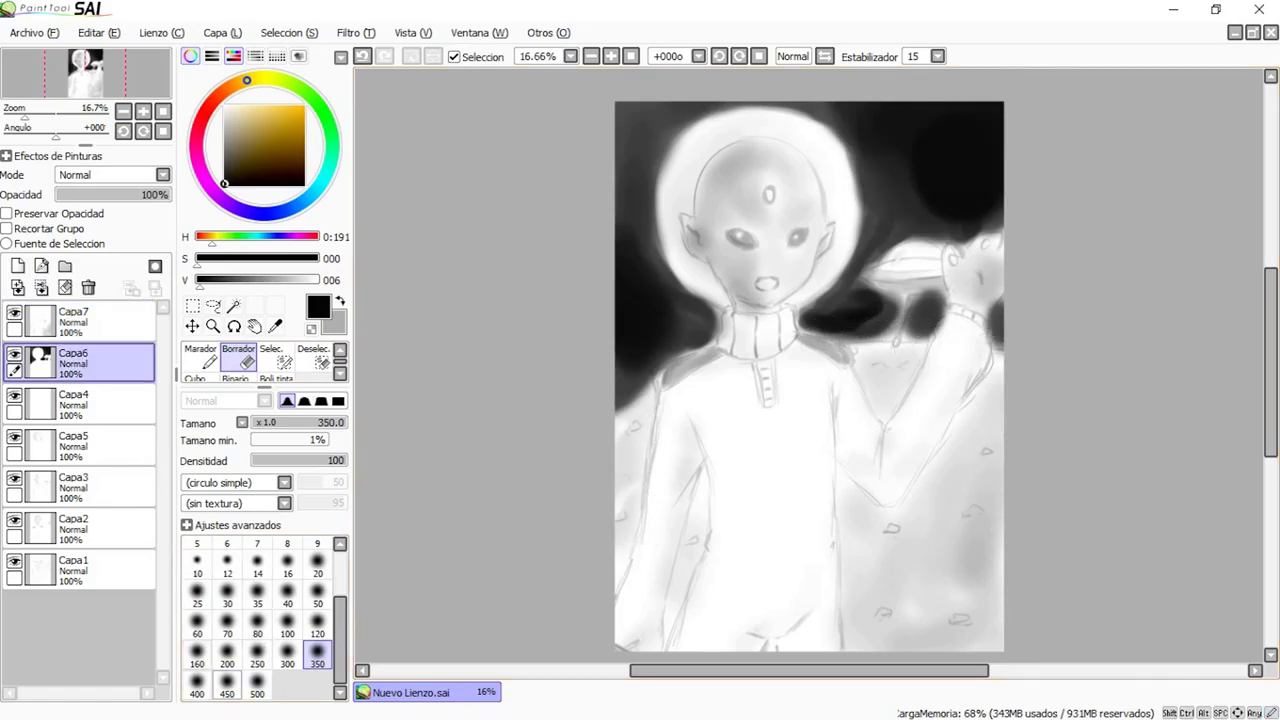
Dot small stars across the dark sky by erasing specks with a size 25 eraser.
{"action": "left_click", "coordinate": [198, 595]}
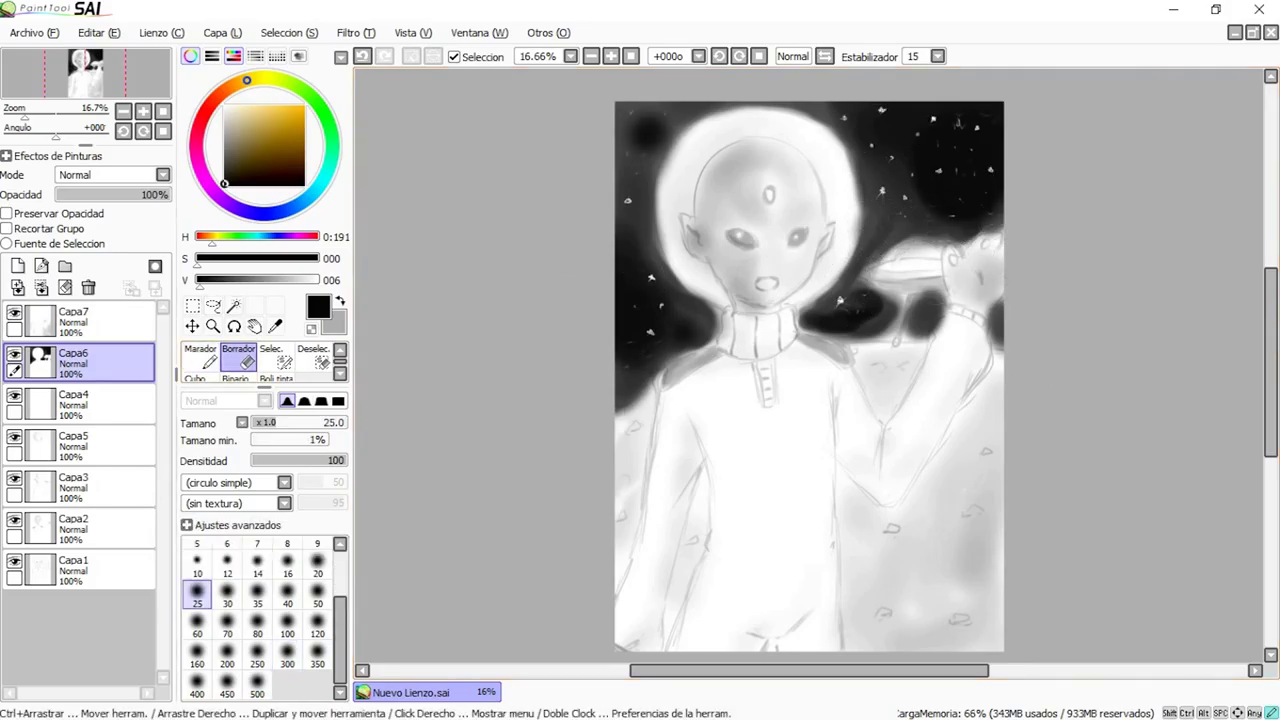
{"action": "left_click", "coordinate": [287, 657]}
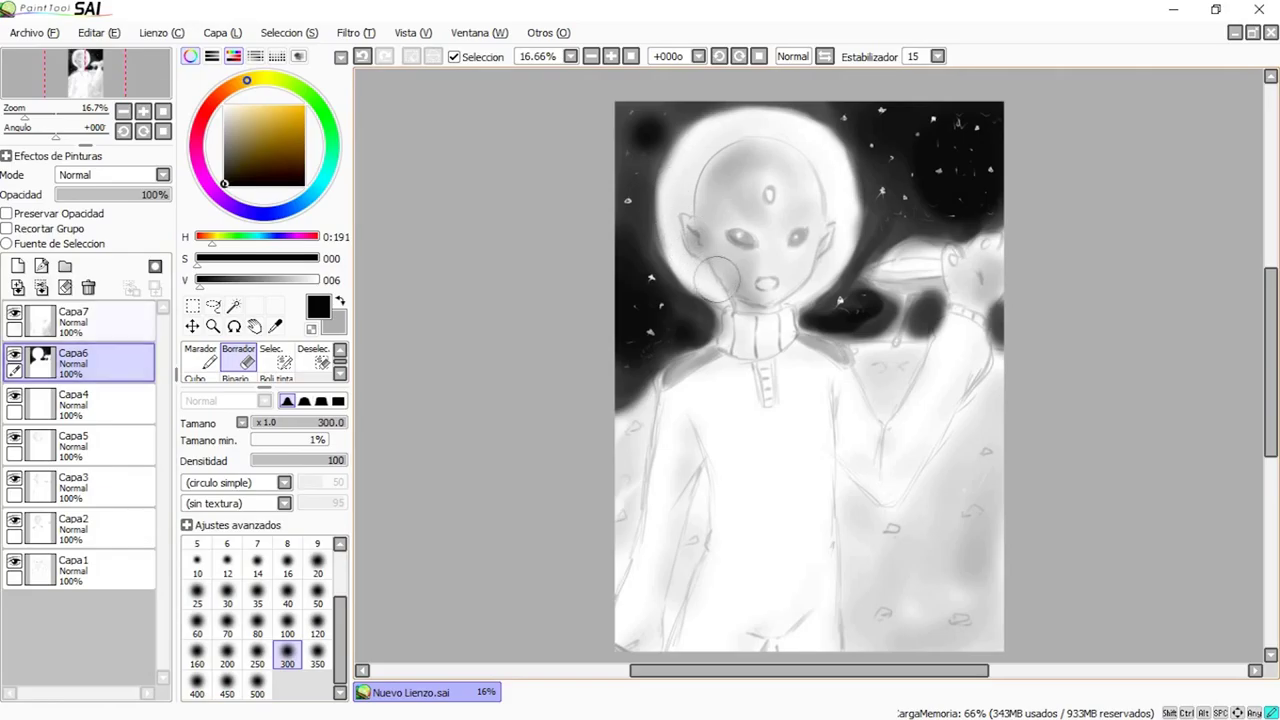
Deepen the gray shading of the ground around the figure on layer Capa7 with a size 500 brush, touching up with a size 300 eraser.
{"action": "left_click", "coordinate": [92, 322]}
{"action": "left_click", "coordinate": [201, 357]}
{"action": "left_click", "coordinate": [257, 686]}
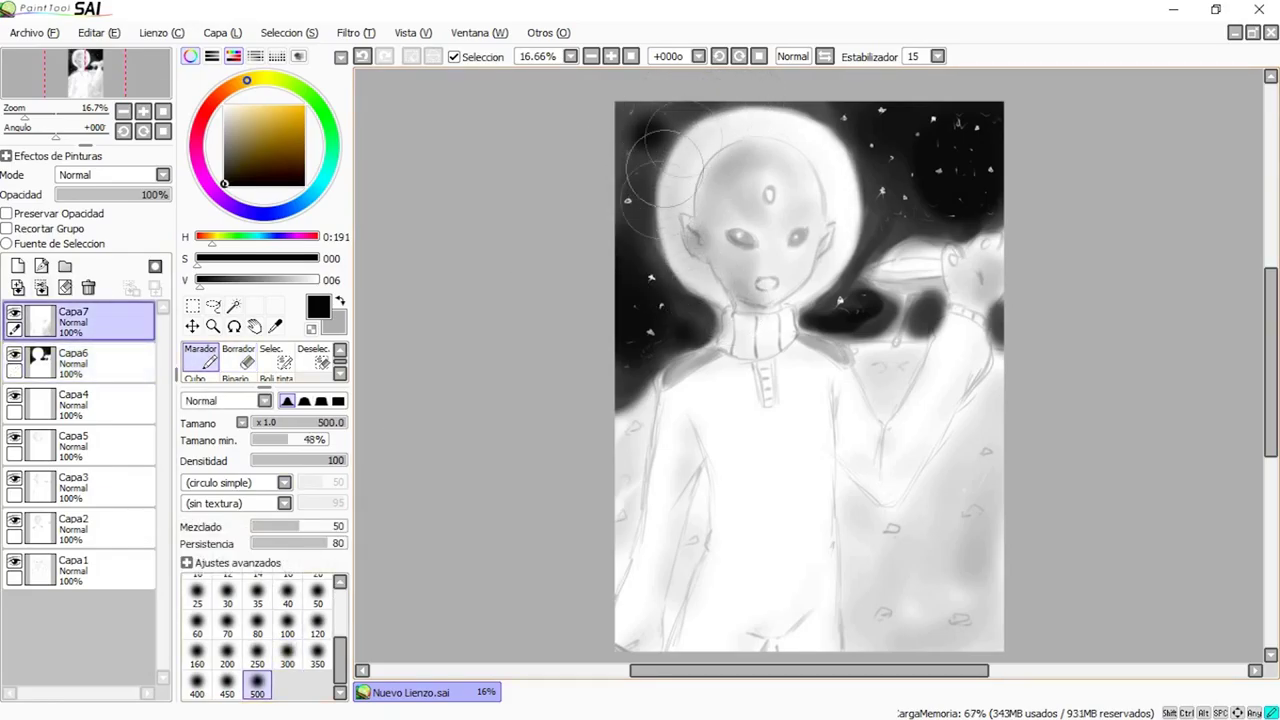
{"action": "mouse_move", "coordinate": [698, 385]}
{"action": "left_mouse_down"}
{"action": "mouse_move", "coordinate": [610, 600]}
{"action": "mouse_move", "coordinate": [619, 443]}
{"action": "left_mouse_up"}
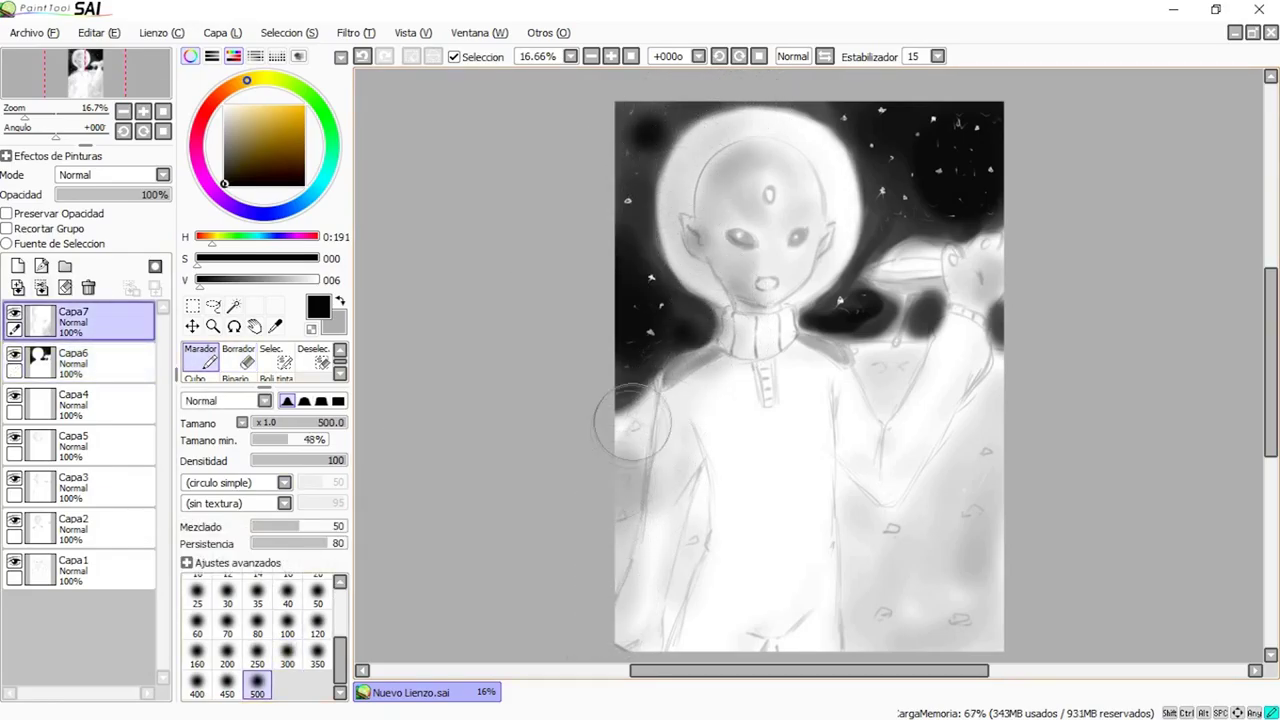
{"action": "left_click_drag", "start_coordinate": [906, 624], "coordinate": [982, 442]}
{"action": "left_click_drag", "start_coordinate": [963, 617], "coordinate": [996, 619]}
{"action": "mouse_move", "coordinate": [688, 636]}
{"action": "left_mouse_down"}
{"action": "mouse_move", "coordinate": [718, 488]}
{"action": "mouse_move", "coordinate": [696, 420]}
{"action": "mouse_move", "coordinate": [652, 412]}
{"action": "left_mouse_up"}
{"action": "left_click", "coordinate": [239, 357]}
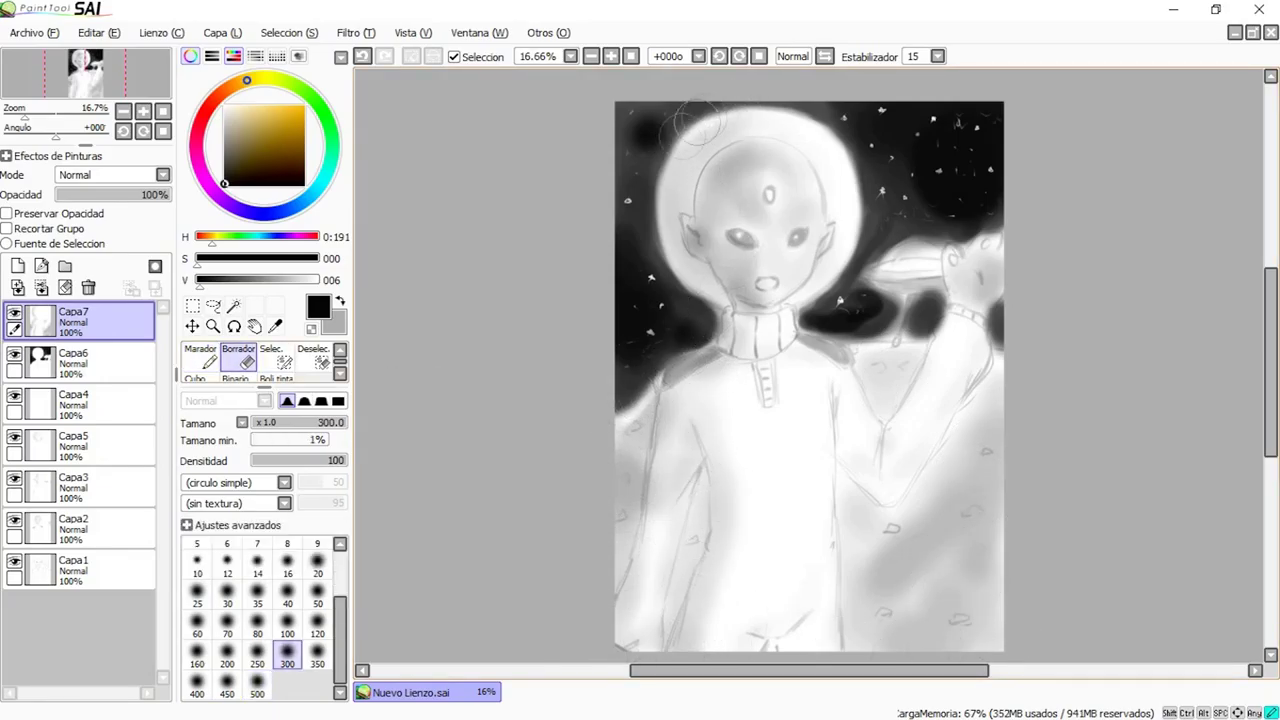
Add a new layer and softly brighten the helmet and saucer dome in white with a size 500 brush.
{"action": "left_click", "coordinate": [18, 266]}
{"action": "left_click", "coordinate": [201, 357]}
{"action": "left_click_drag", "start_coordinate": [243, 146], "coordinate": [223, 104]}
{"action": "mouse_move", "coordinate": [751, 155]}
{"action": "left_mouse_down"}
{"action": "mouse_move", "coordinate": [748, 145]}
{"action": "mouse_move", "coordinate": [772, 156]}
{"action": "left_mouse_up"}
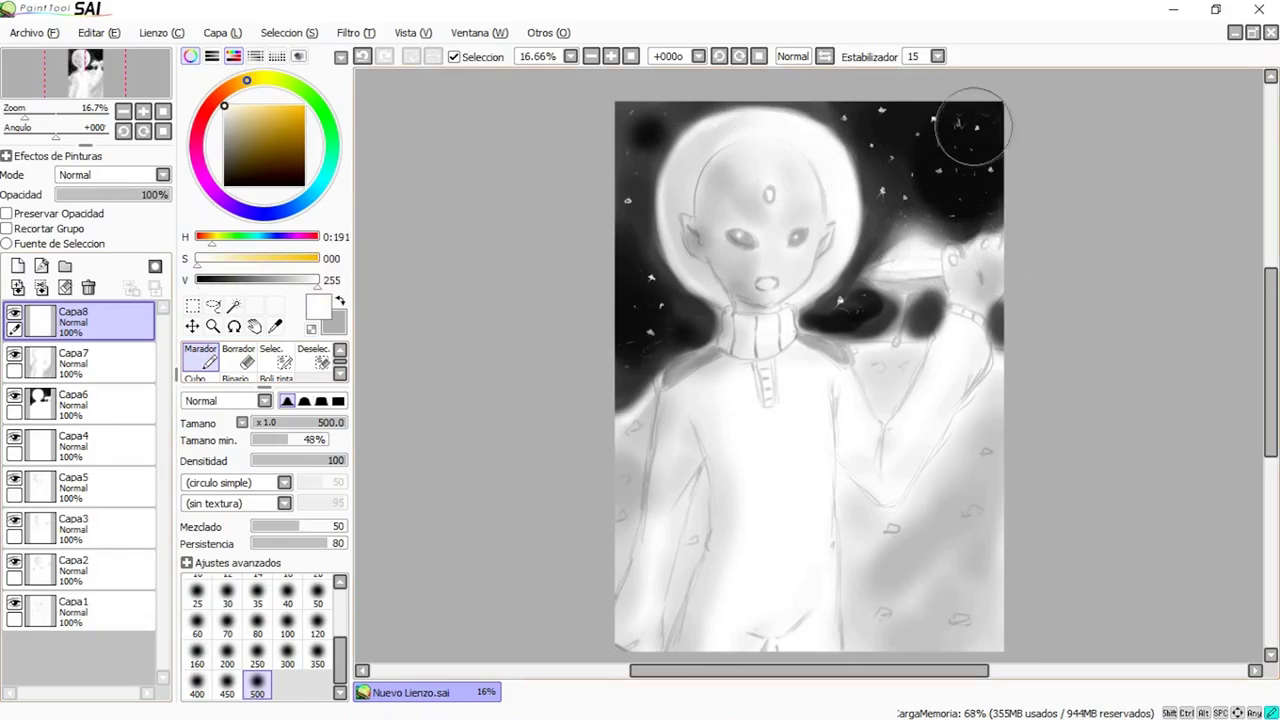
Dab soft white glows around the brighter stars throughout the sky with a size 250 brush.
{"action": "key", "text": "bracketleft"}
{"action": "key", "text": "bracketleft"}
{"action": "key", "text": "bracketleft"}
{"action": "key", "text": "bracketleft"}
{"action": "key", "text": "bracketleft"}
{"action": "left_click", "coordinate": [893, 156]}
{"action": "left_click", "coordinate": [936, 118]}
{"action": "left_click", "coordinate": [886, 195]}
{"action": "left_click", "coordinate": [650, 332]}
{"action": "left_click", "coordinate": [627, 202]}
{"action": "left_click", "coordinate": [950, 215]}
{"action": "left_click", "coordinate": [940, 166]}
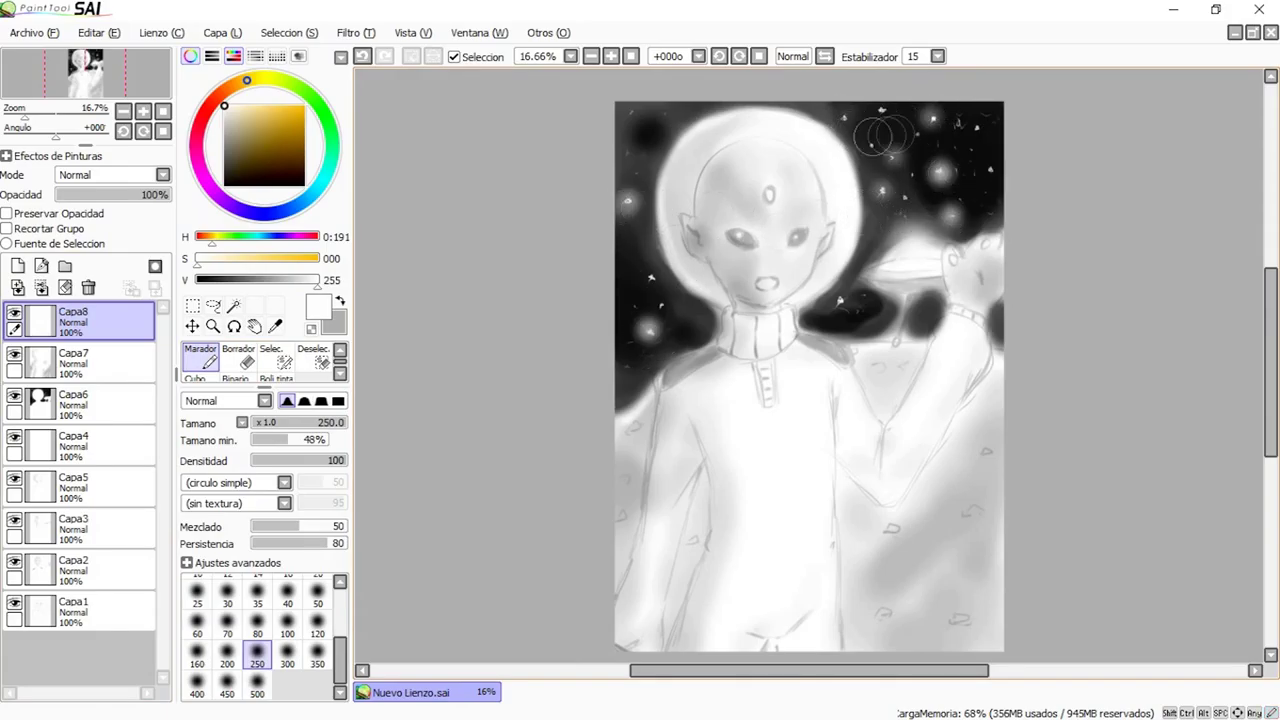
{"action": "left_click", "coordinate": [976, 127]}
{"action": "left_click", "coordinate": [861, 312]}
{"action": "key", "text": "ctrl+z"}
{"action": "left_click", "coordinate": [841, 301]}
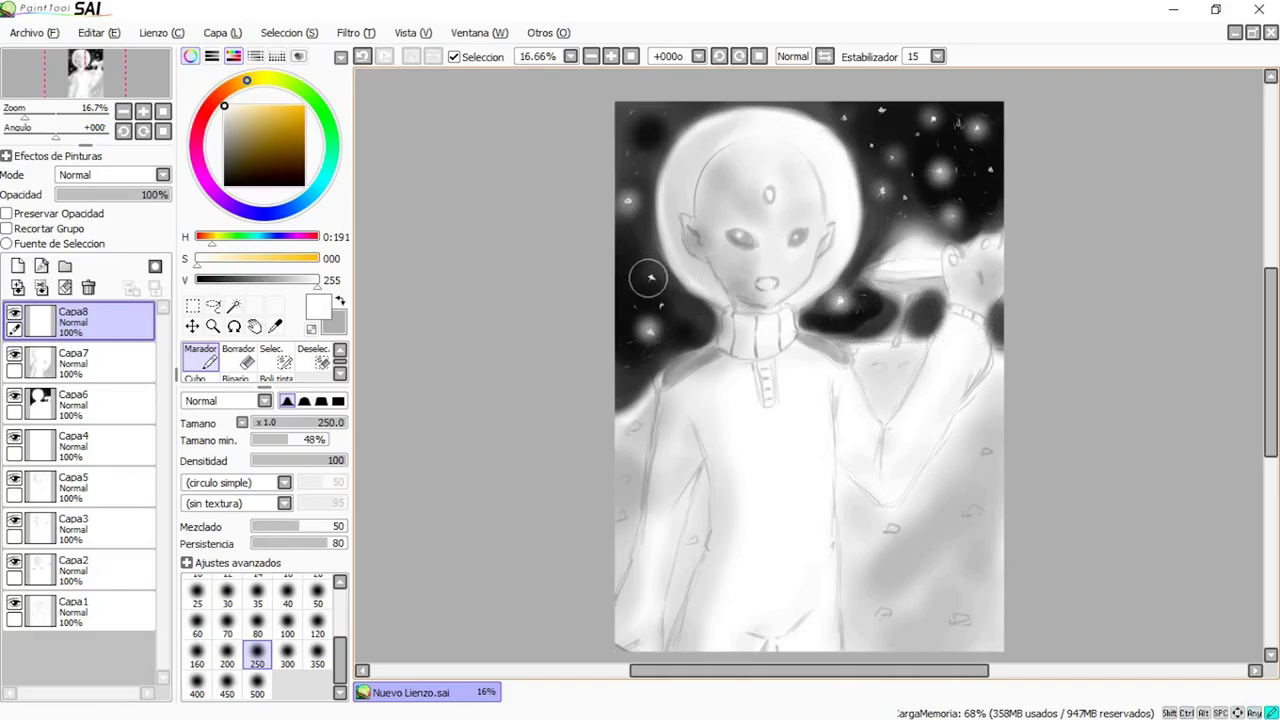
{"action": "left_click", "coordinate": [650, 277]}
Shade the strip below the collar and the lower torso on layer Capa7 in black with brush sizes 250 and 300.
{"action": "left_click", "coordinate": [75, 362]}
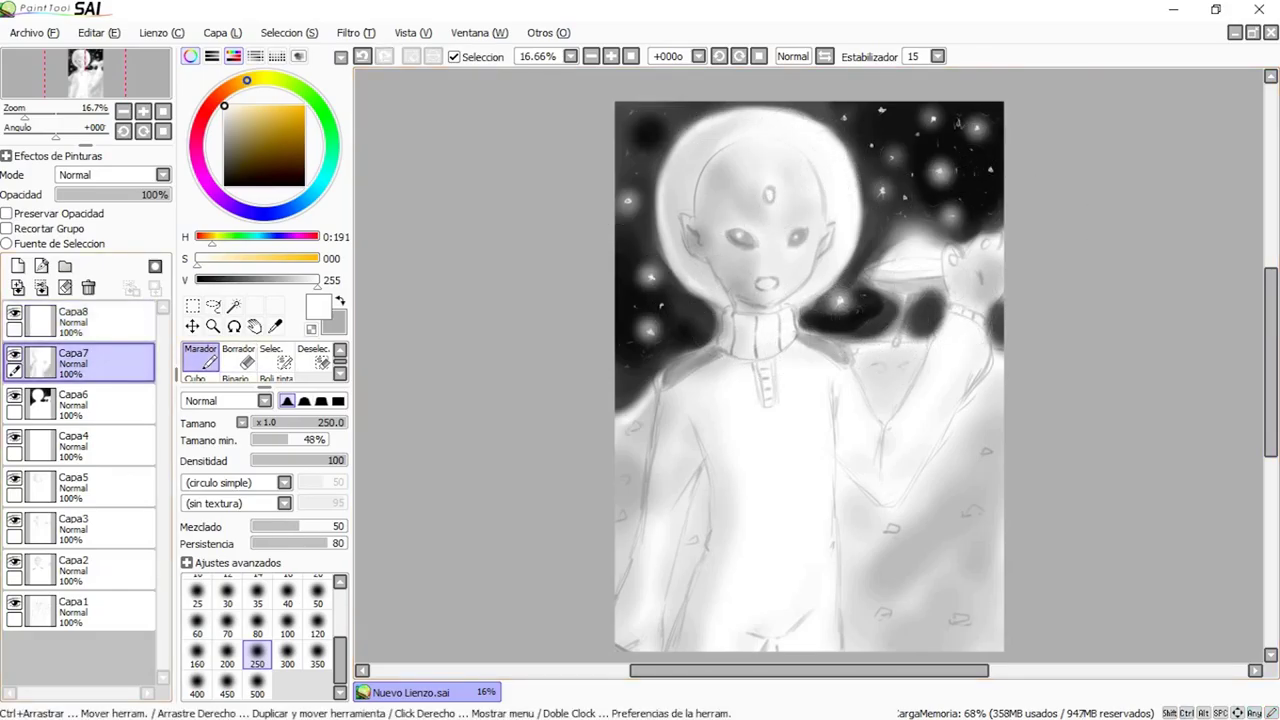
{"action": "left_click", "coordinate": [224, 185]}
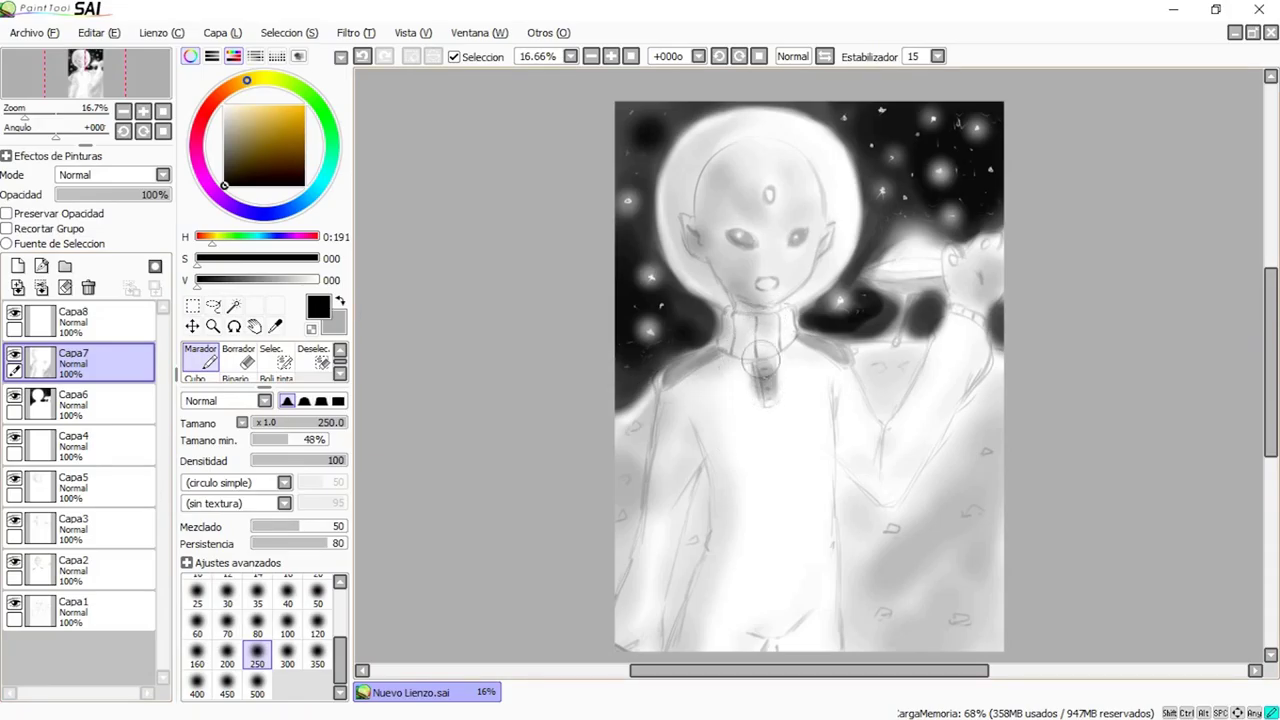
{"action": "key", "text": "e"}
{"action": "key", "text": "n"}
{"action": "mouse_move", "coordinate": [750, 618]}
{"action": "left_mouse_down"}
{"action": "mouse_move", "coordinate": [722, 603]}
{"action": "mouse_move", "coordinate": [724, 590]}
{"action": "left_mouse_up"}
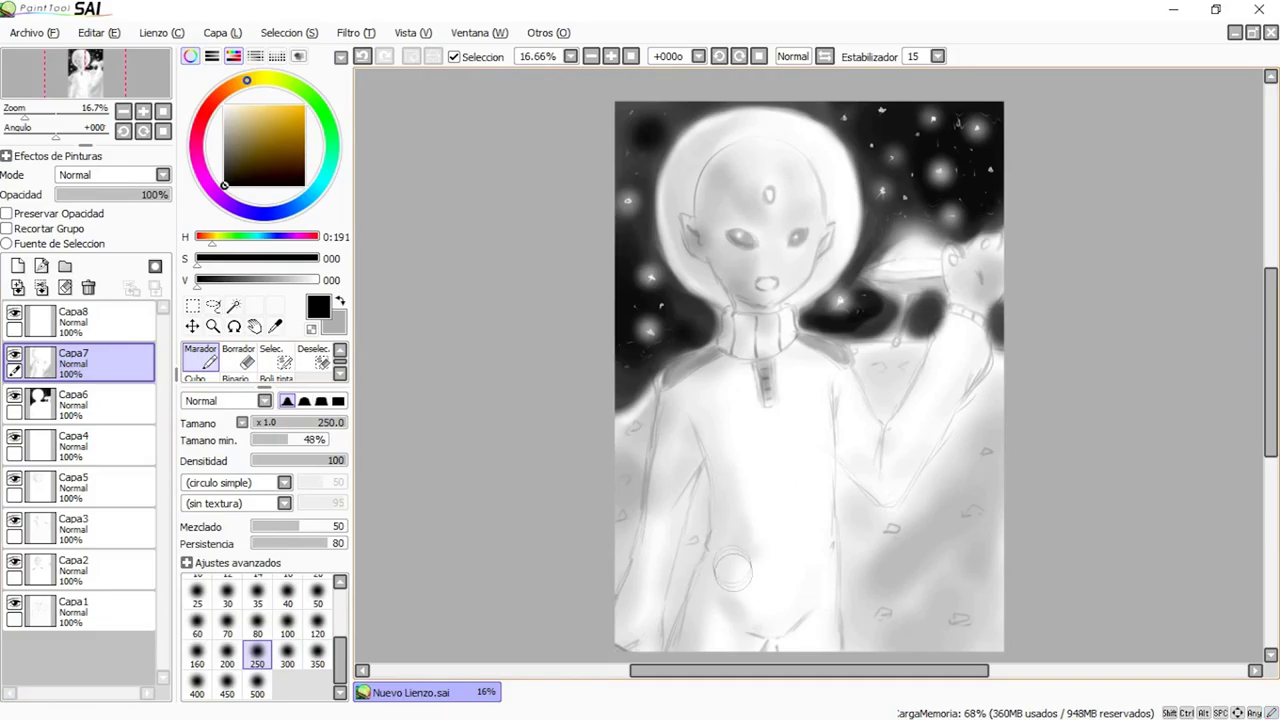
{"action": "key", "text": "bracketright"}
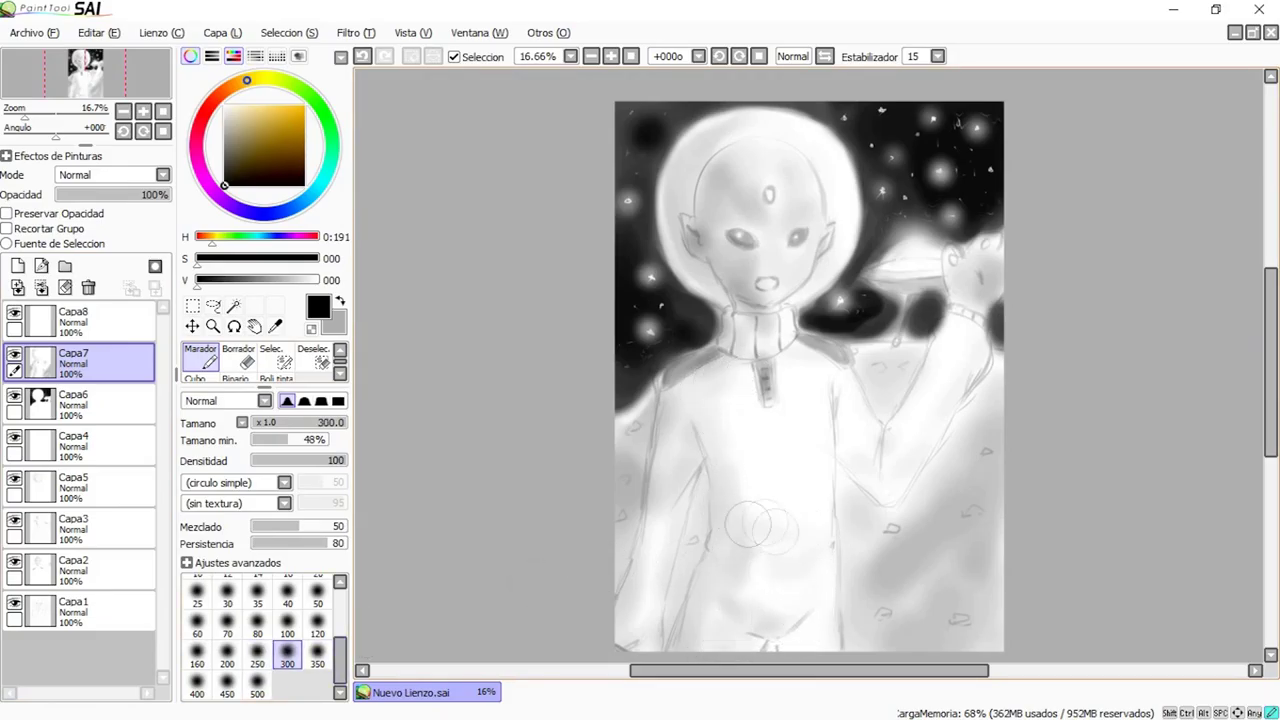
Shade the suit's sleeves, the raised arm, the hand and the collar with brush sizes 80 and 100.
{"action": "left_click", "coordinate": [257, 626]}
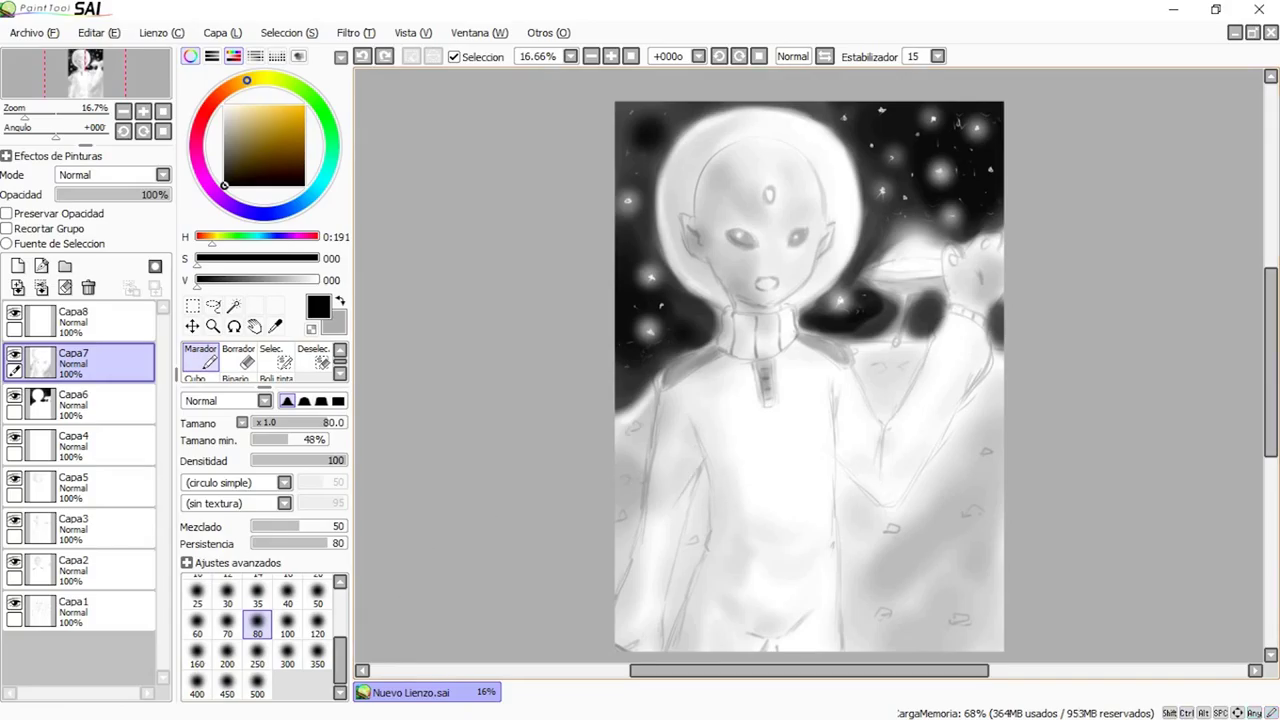
{"action": "key", "text": "bracketright"}
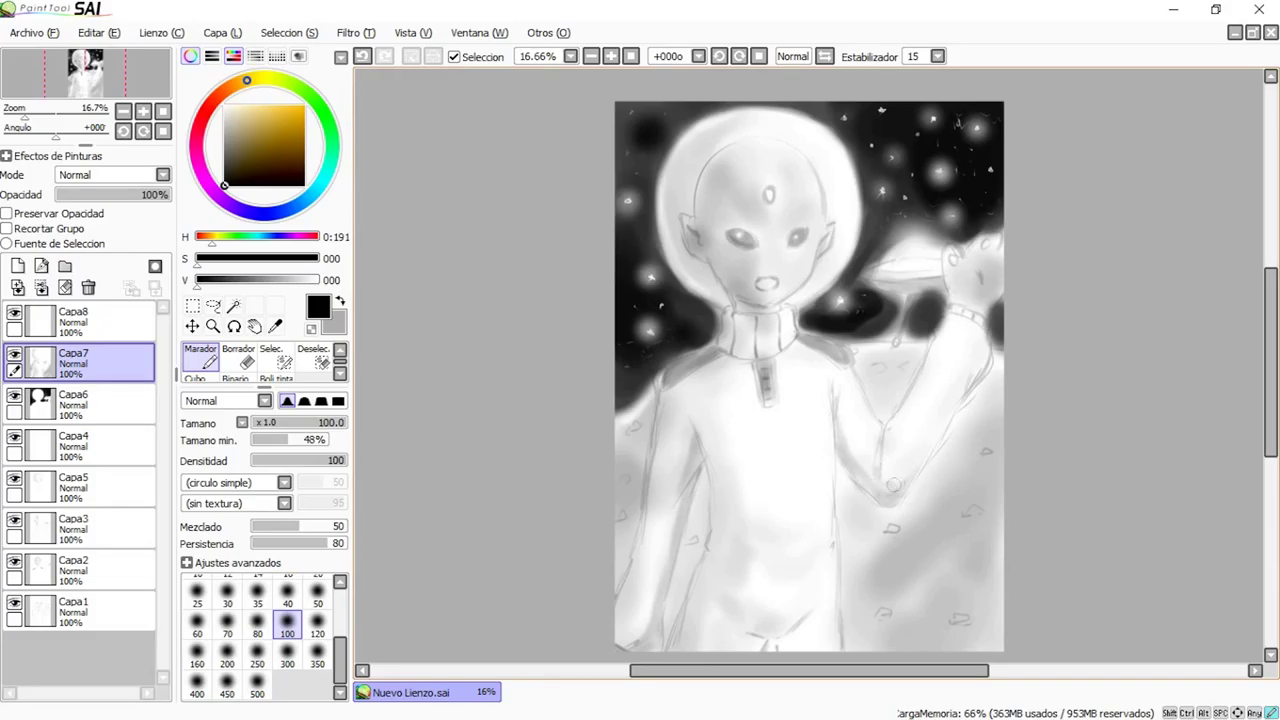
{"action": "left_click_drag", "start_coordinate": [981, 356], "coordinate": [964, 396]}
{"action": "left_click_drag", "start_coordinate": [1000, 299], "coordinate": [977, 305]}
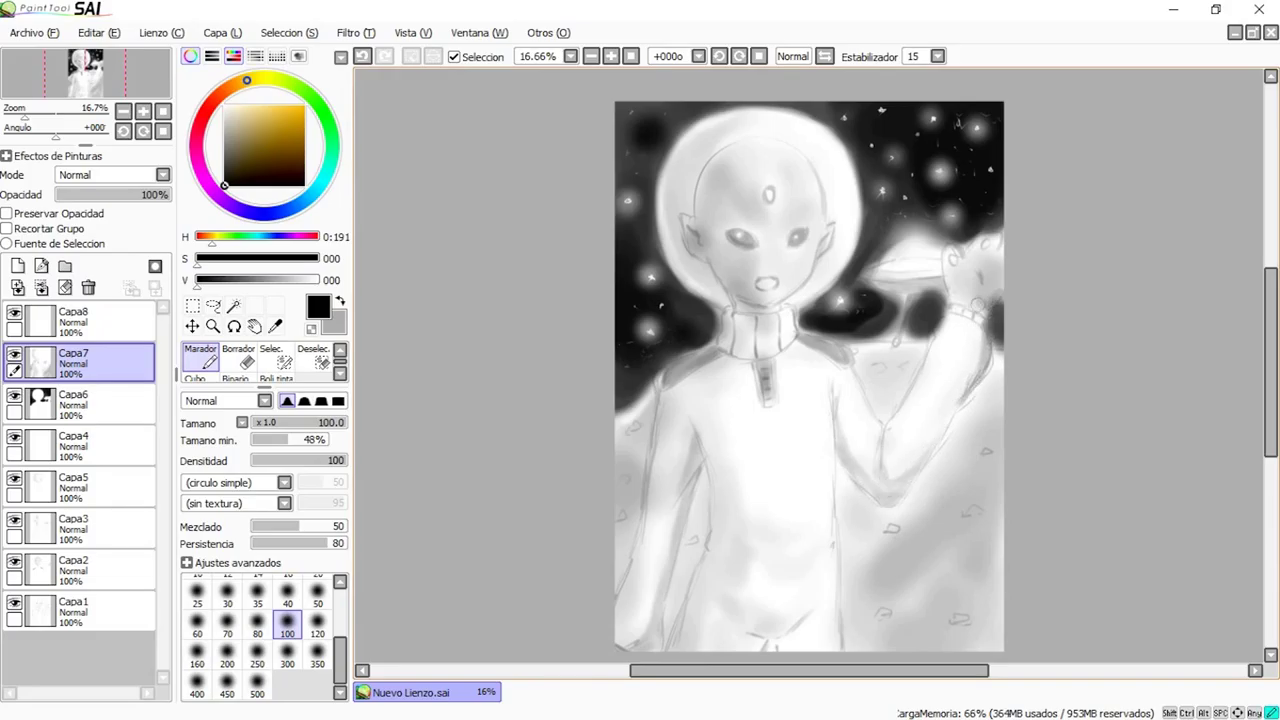
{"action": "mouse_move", "coordinate": [722, 318]}
{"action": "left_mouse_down"}
{"action": "mouse_move", "coordinate": [732, 311]}
{"action": "mouse_move", "coordinate": [760, 311]}
{"action": "mouse_move", "coordinate": [692, 364]}
{"action": "left_mouse_up"}
On layer Capa6, erase dark spill around the raised hand at size 80 and refine the sky beneath the saucer with brush sizes 80 and 25.
{"action": "left_click", "coordinate": [75, 404]}
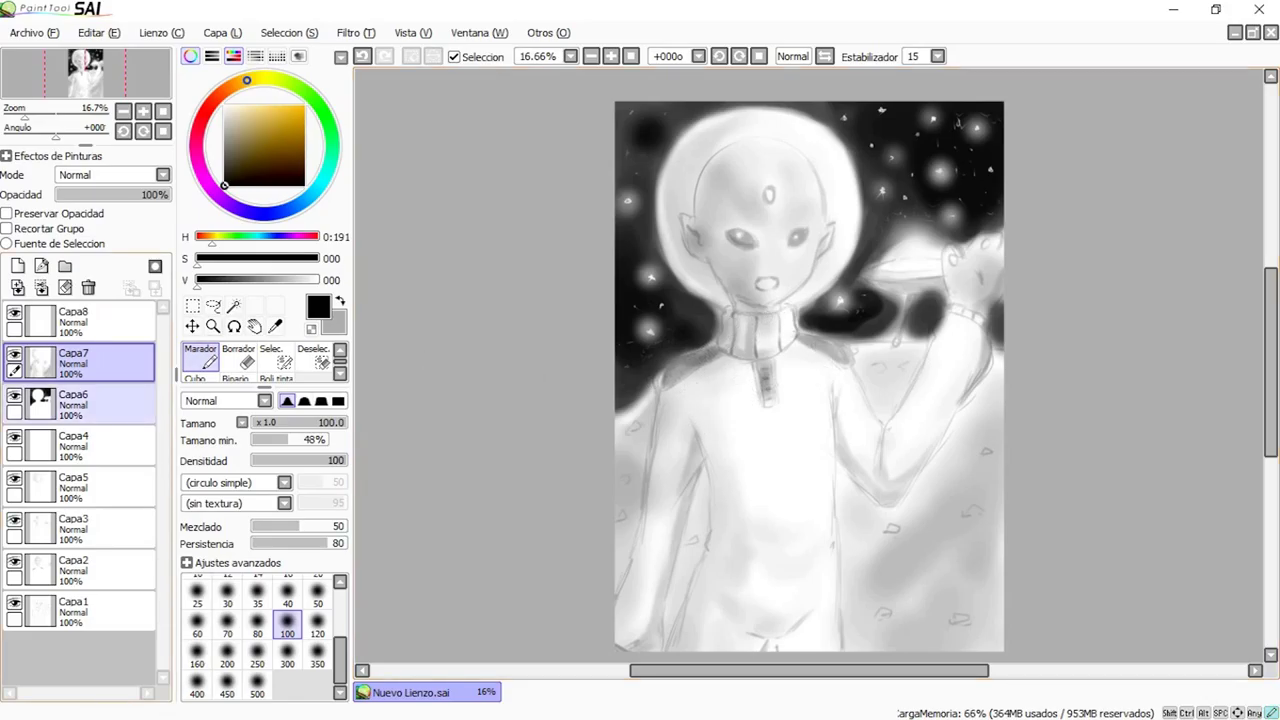
{"action": "left_click", "coordinate": [238, 355]}
{"action": "key", "text": "bracketleft"}
{"action": "key", "text": "bracketleft"}
{"action": "key", "text": "bracketleft"}
{"action": "key", "text": "bracketleft"}
{"action": "key", "text": "bracketleft"}
{"action": "key", "text": "bracketleft"}
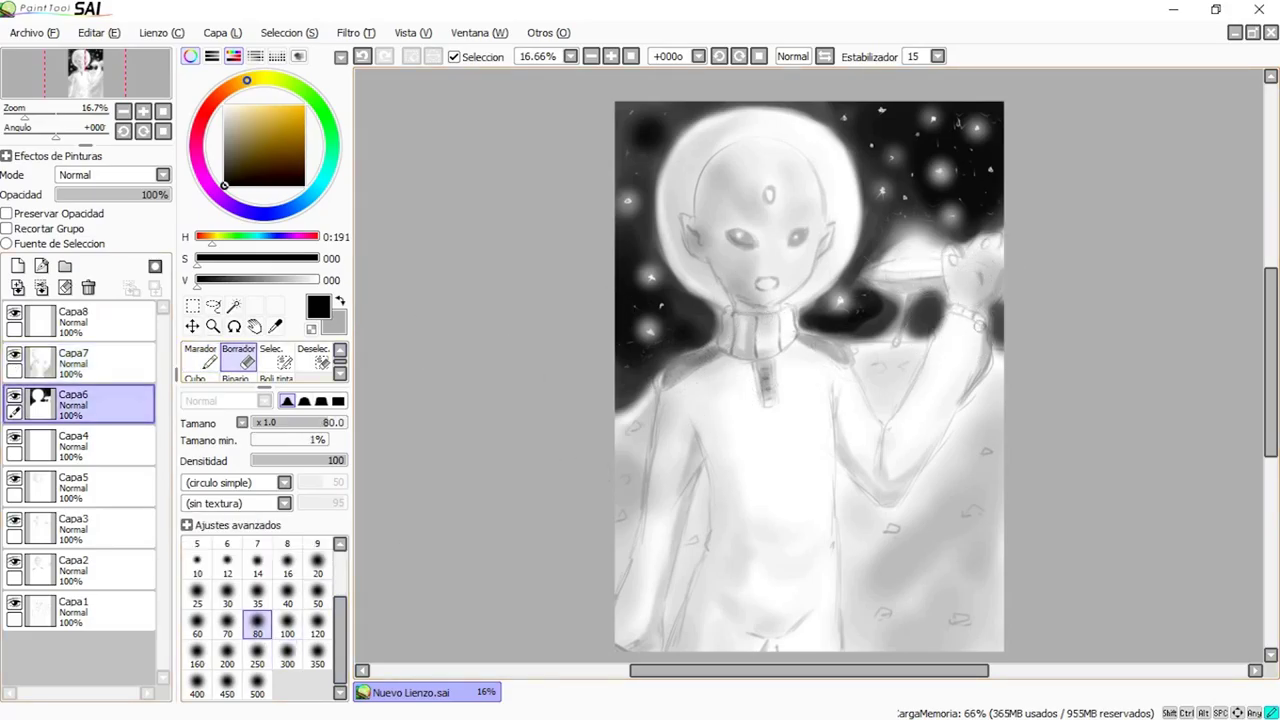
{"action": "key", "text": "n"}
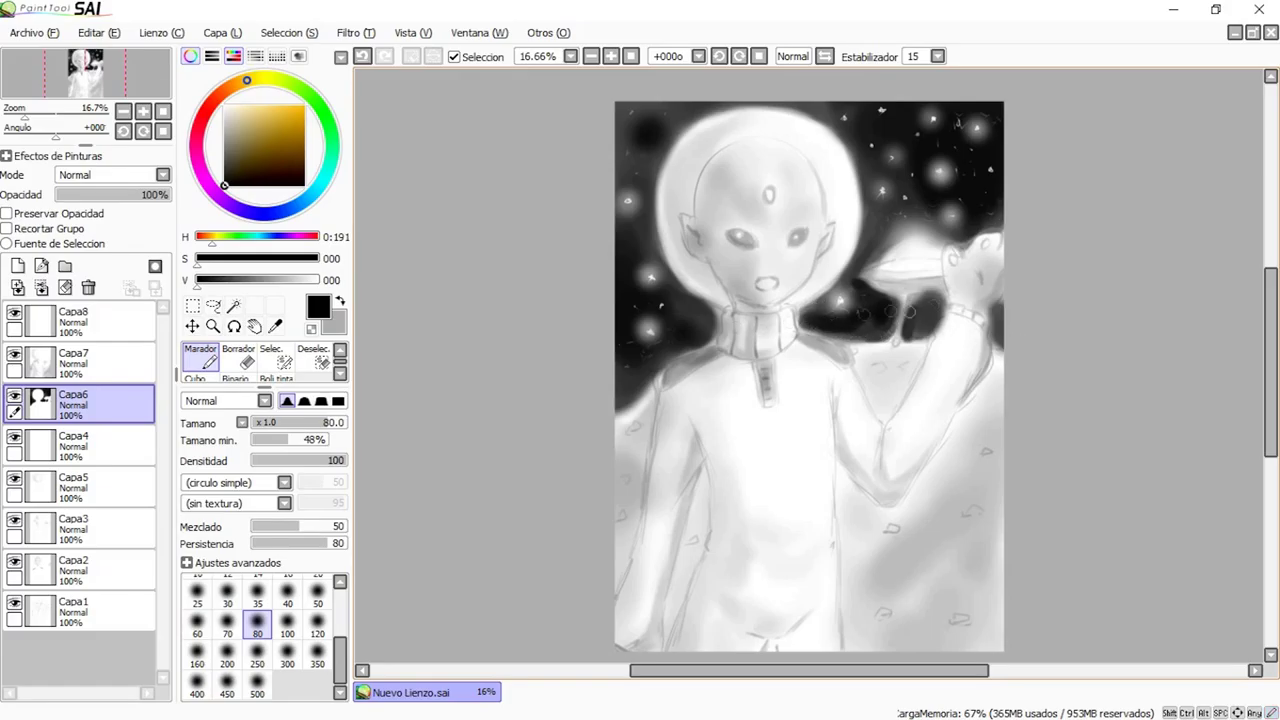
{"action": "left_click", "coordinate": [197, 592]}
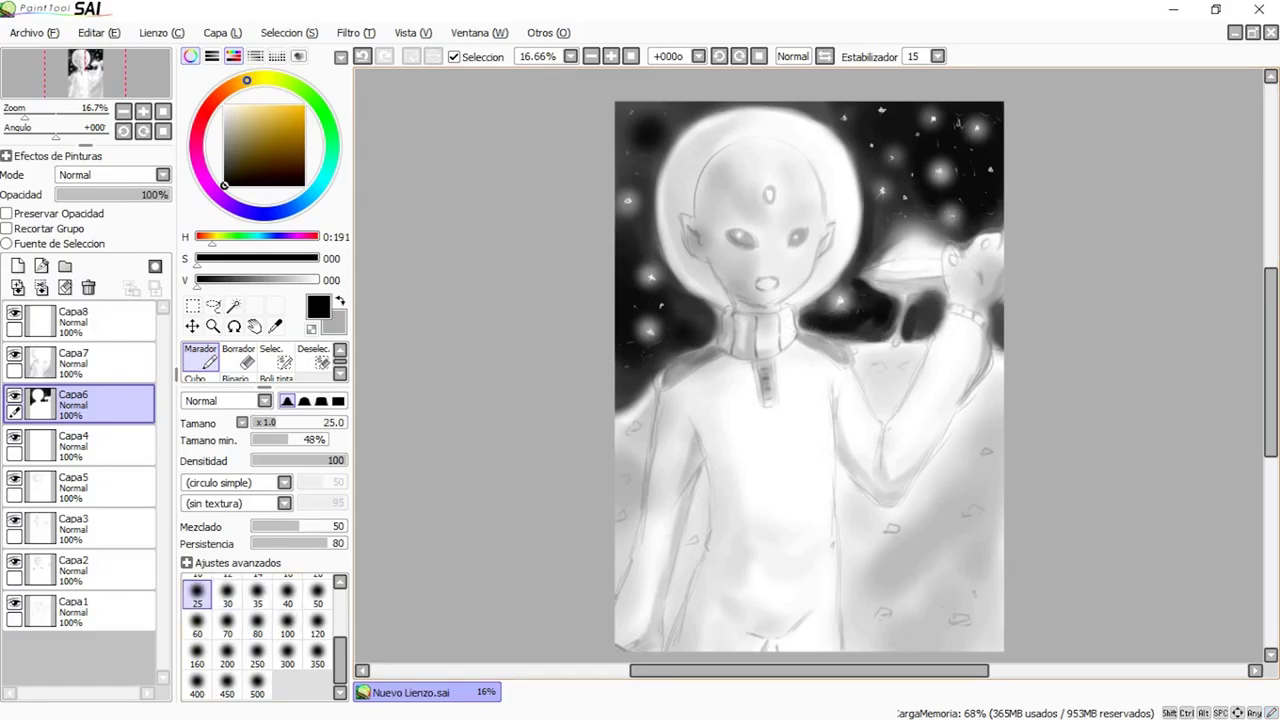